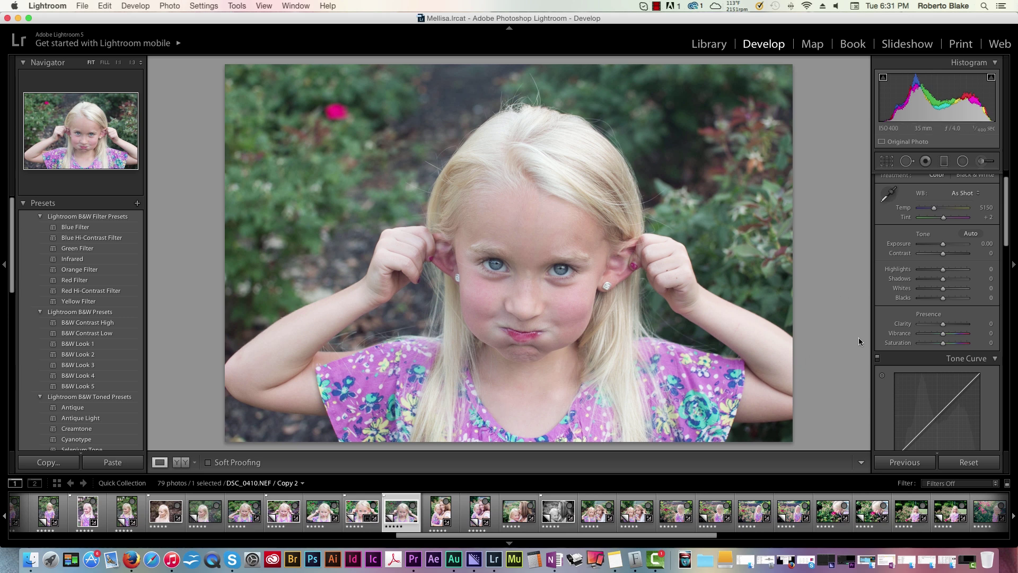
# Straighten the photo to an angle of -4.65 and crop in tighter on the girl at the original aspect ratio
pyautogui.scroll(1, 893, 191)
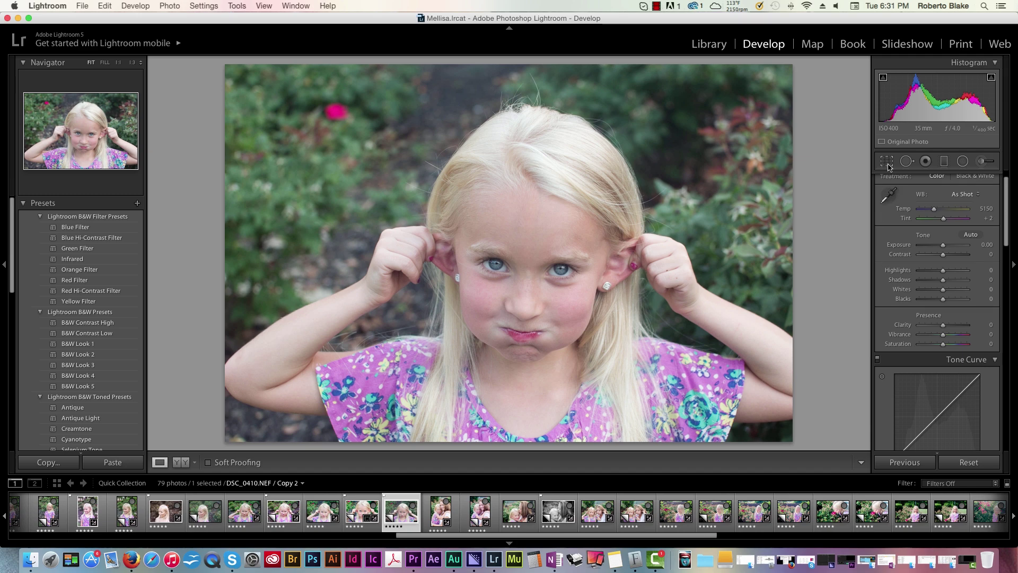
pyautogui.click(888, 162)
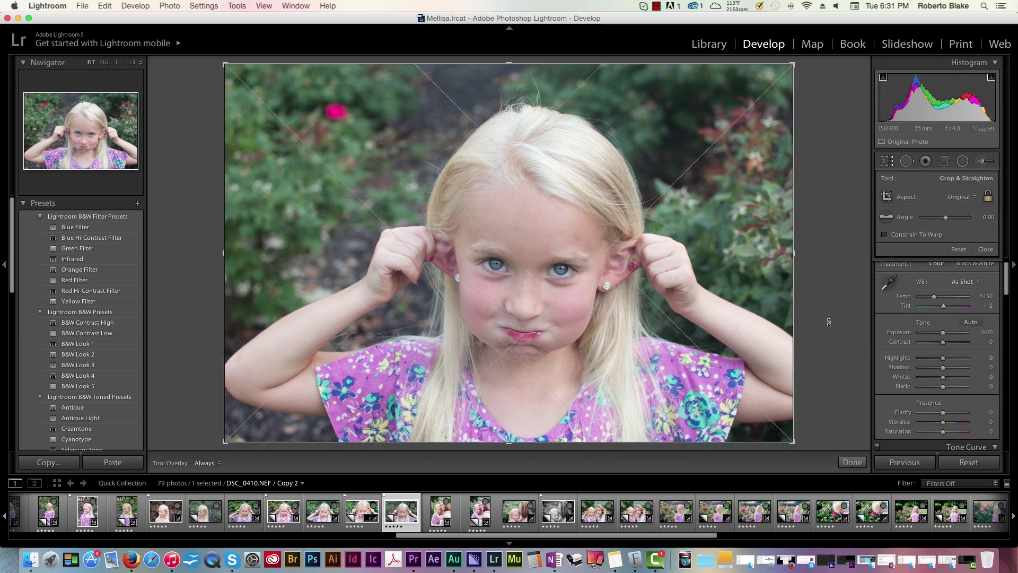
pyautogui.moveTo(815, 367); pyautogui.dragTo(818, 348)
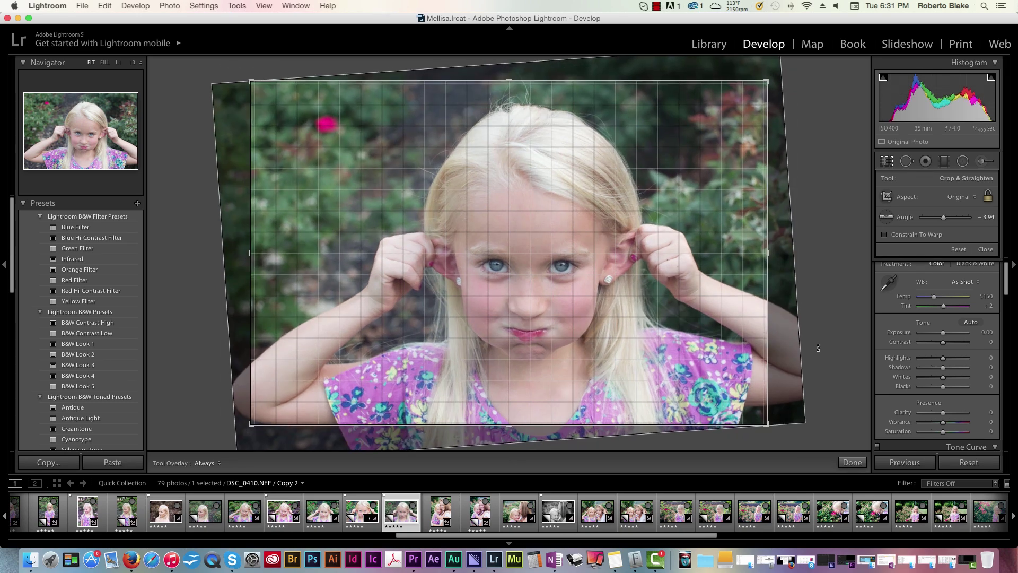
pyautogui.moveTo(818, 347); pyautogui.dragTo(808, 374)
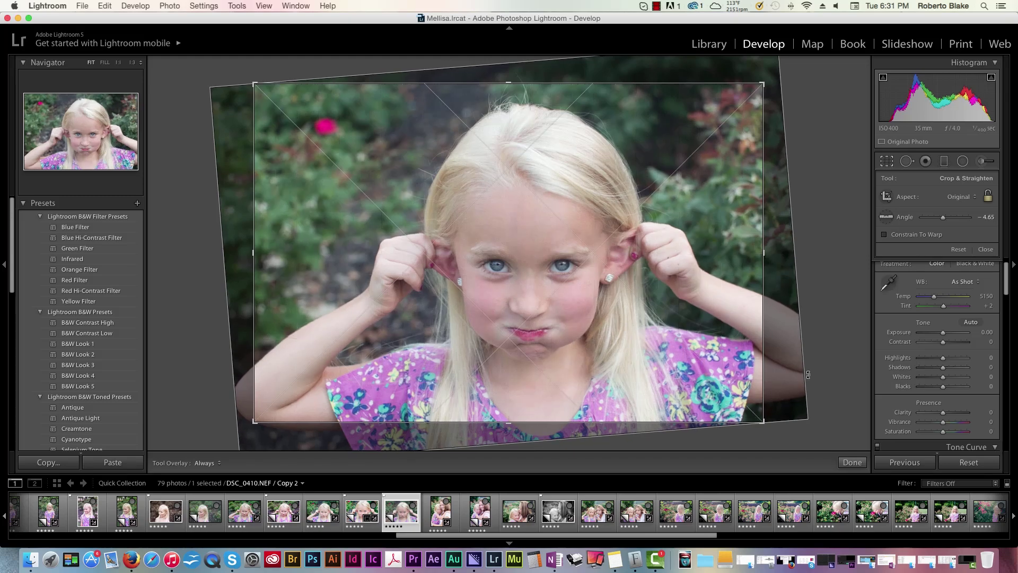
pyautogui.moveTo(764, 421); pyautogui.dragTo(745, 409)
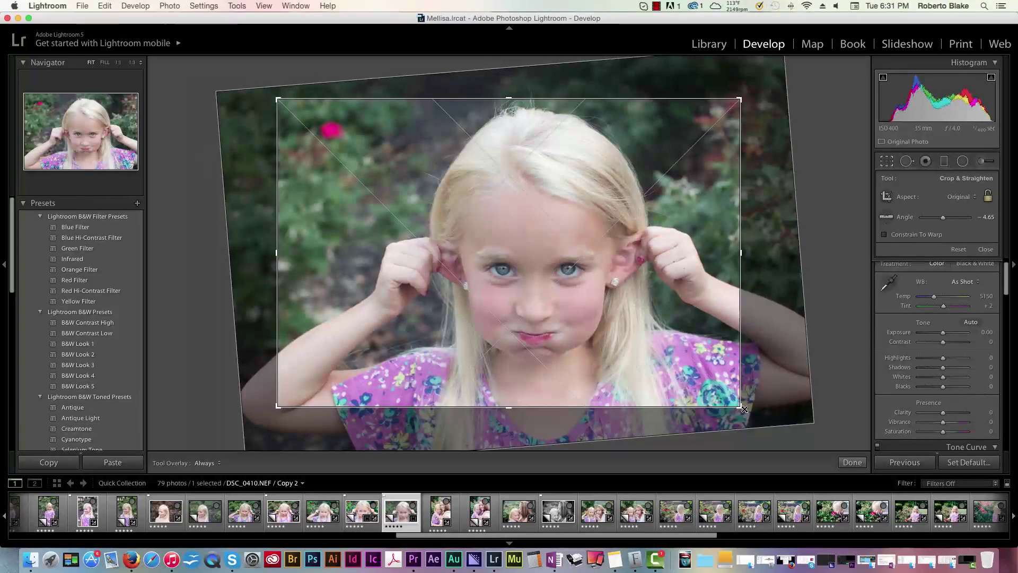
pyautogui.moveTo(684, 380); pyautogui.dragTo(655, 372)
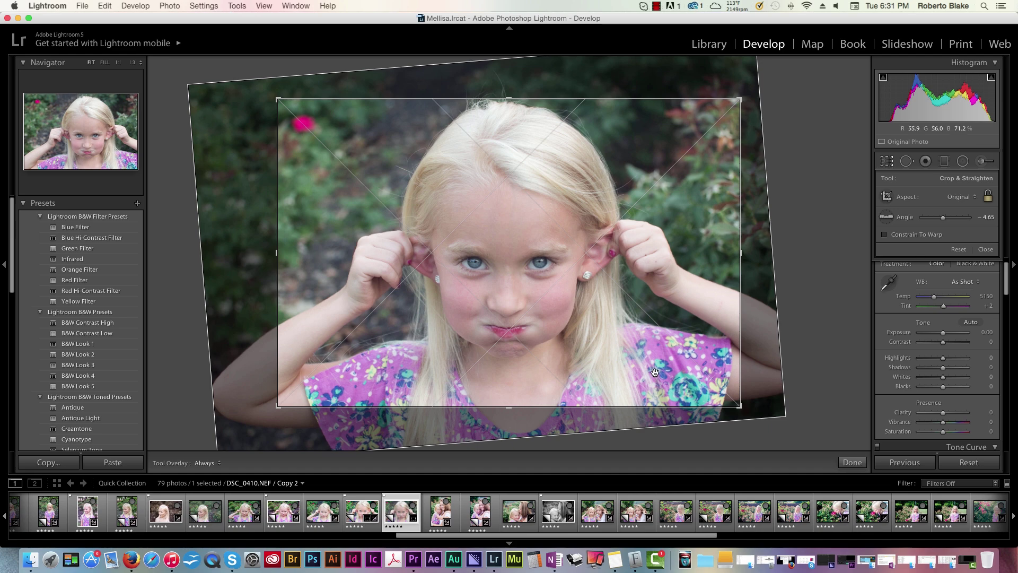
pyautogui.click(852, 462)
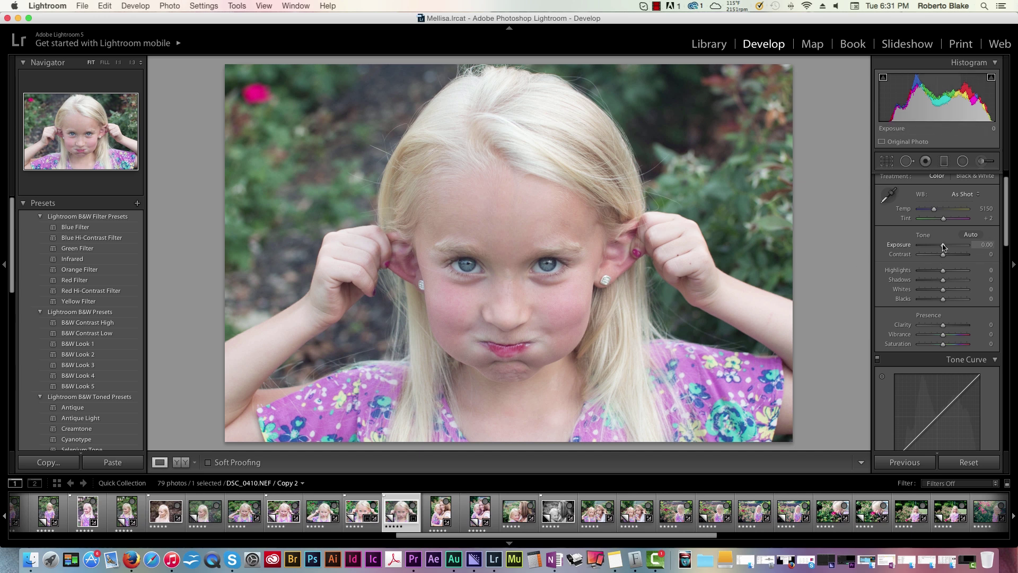
# Adjust the basic tone with Exposure +0.40, Contrast +40, Highlights -20, Whites -9 and Blacks -32
pyautogui.moveTo(943, 246); pyautogui.dragTo(946, 247)
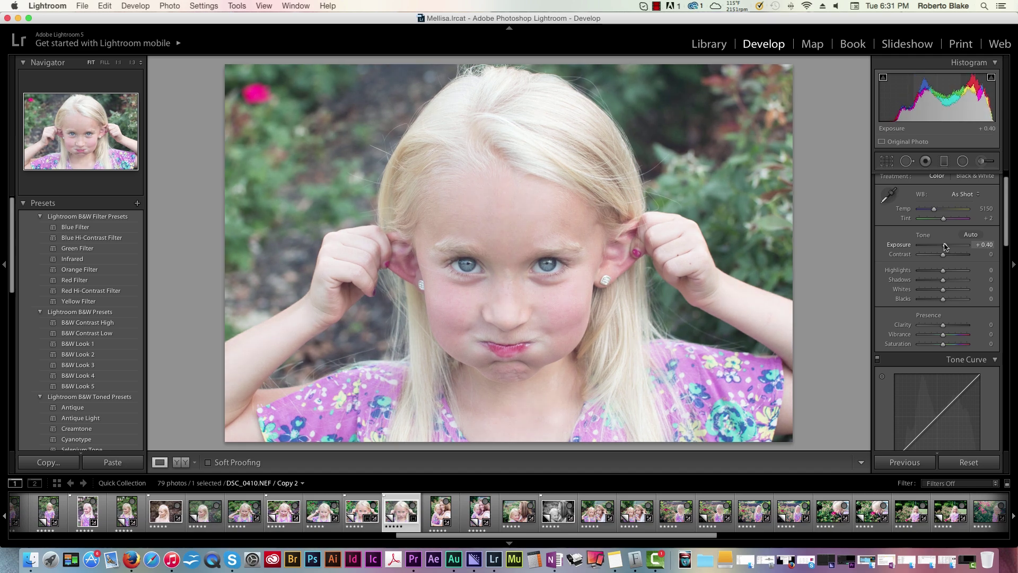
pyautogui.moveTo(944, 256)
pyautogui.mouseDown()
pyautogui.moveTo(964, 257)
pyautogui.moveTo(953, 255)
pyautogui.mouseUp()
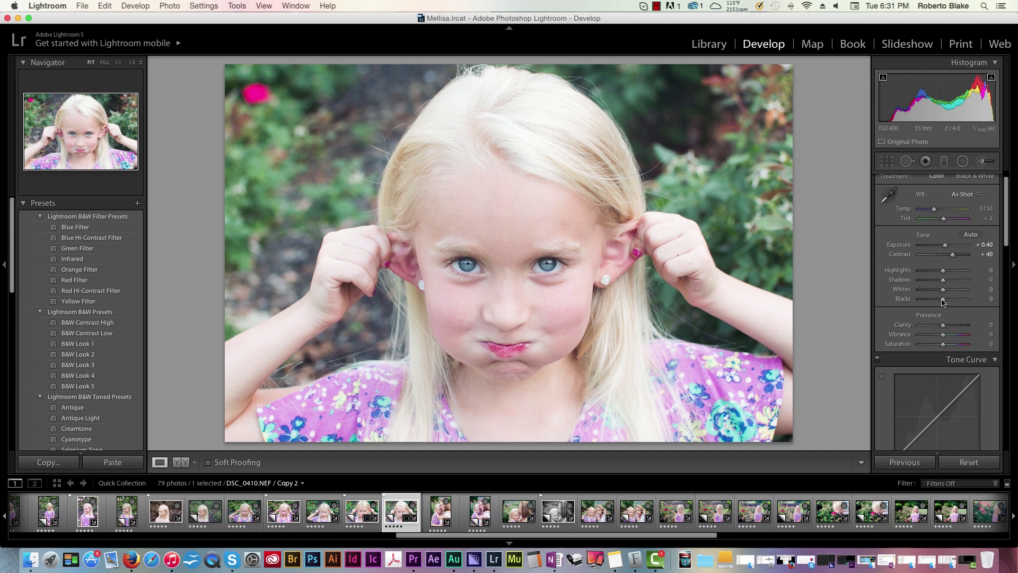
pyautogui.moveTo(942, 300); pyautogui.dragTo(938, 273)
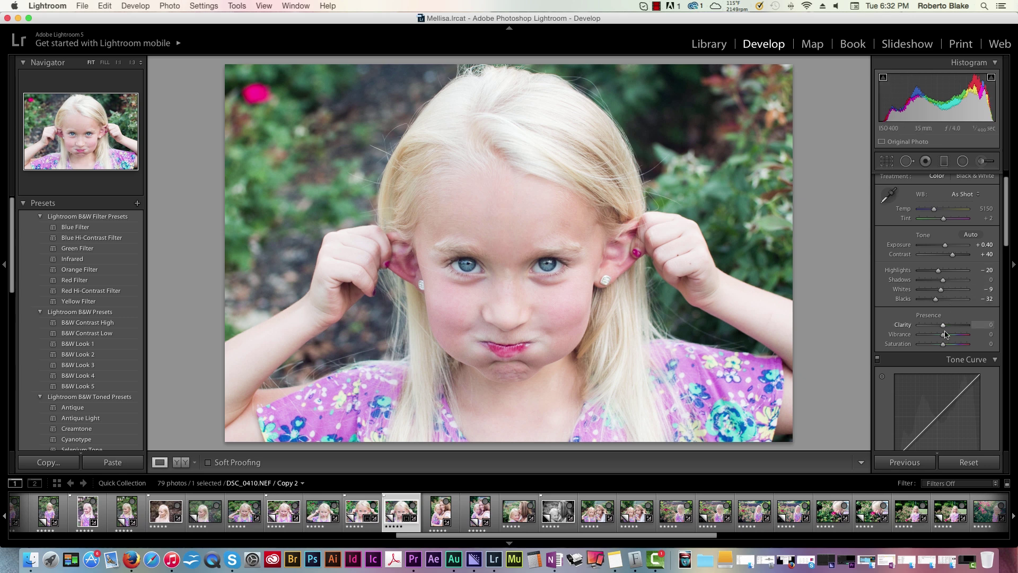
# Set the photo's Clarity to +8, Saturation to +20 and Vibrance to +5
pyautogui.moveTo(942, 325); pyautogui.dragTo(947, 327)
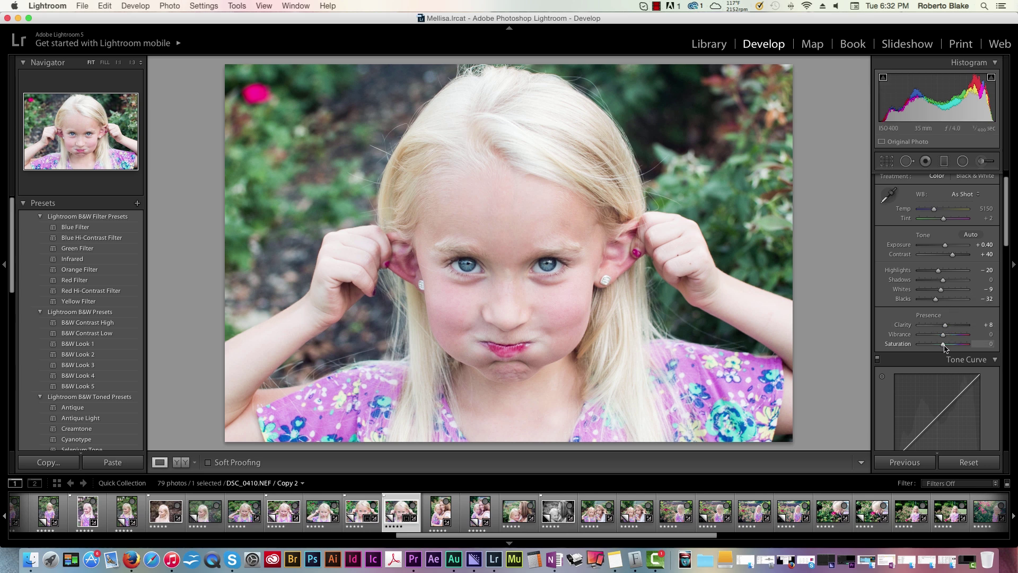
pyautogui.moveTo(945, 347); pyautogui.dragTo(920, 344)
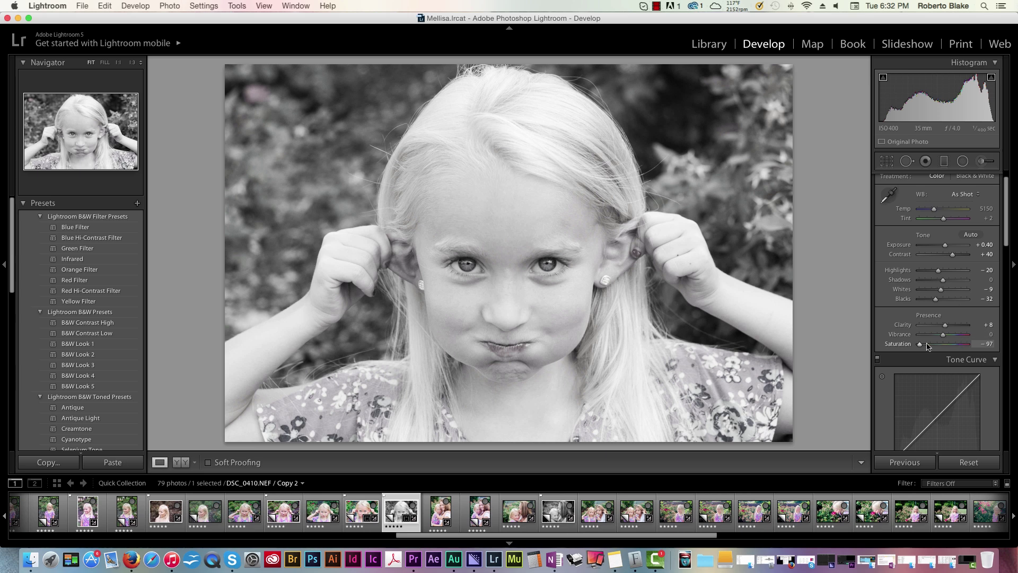
pyautogui.moveTo(923, 344); pyautogui.dragTo(951, 347)
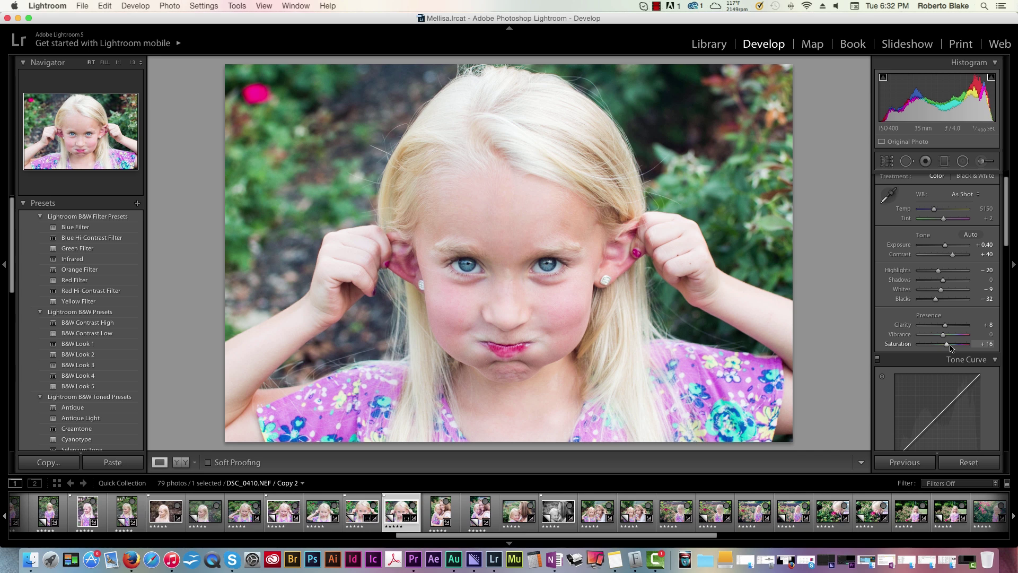
pyautogui.moveTo(950, 348); pyautogui.dragTo(952, 348)
pyautogui.moveTo(944, 335); pyautogui.dragTo(948, 337)
# Shape the tone curve regions with Highlights +16, Lights +12, Darks -23 and Shadows +44
pyautogui.scroll(-5, 928, 329)
pyautogui.scroll(-8, 920, 324)
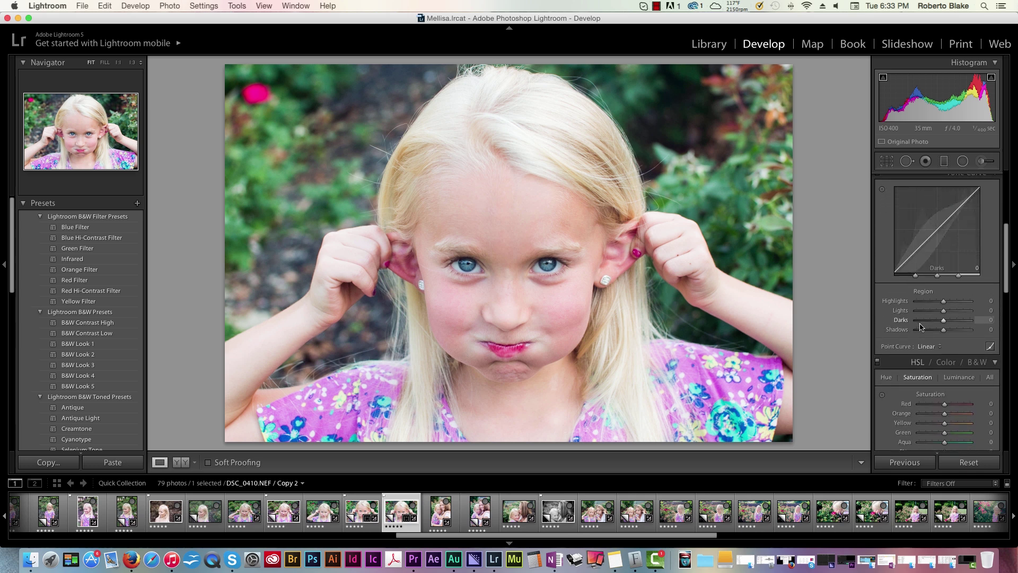
pyautogui.scroll(3, 926, 332)
pyautogui.scroll(-1, 931, 338)
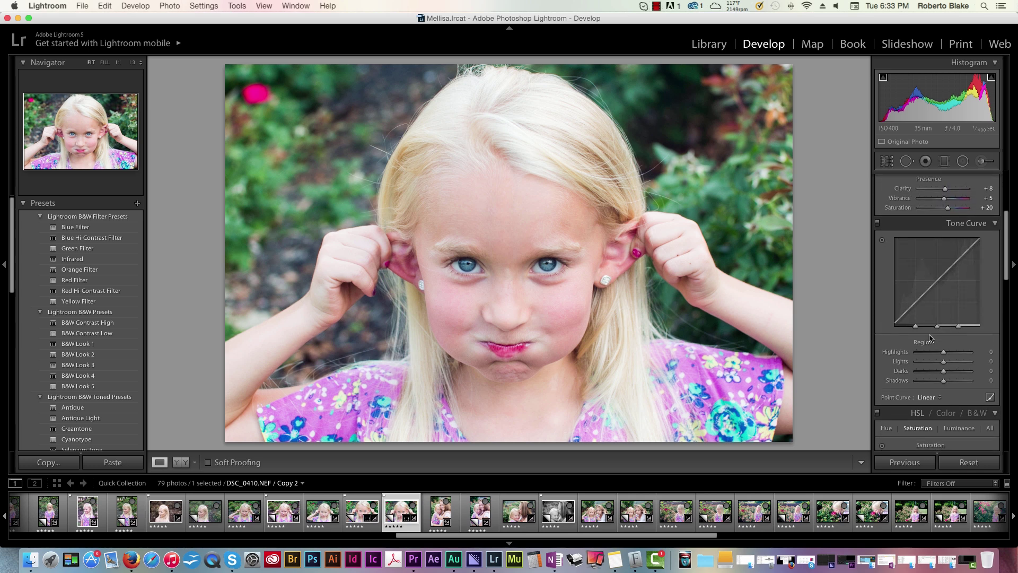
pyautogui.moveTo(944, 363); pyautogui.dragTo(948, 363)
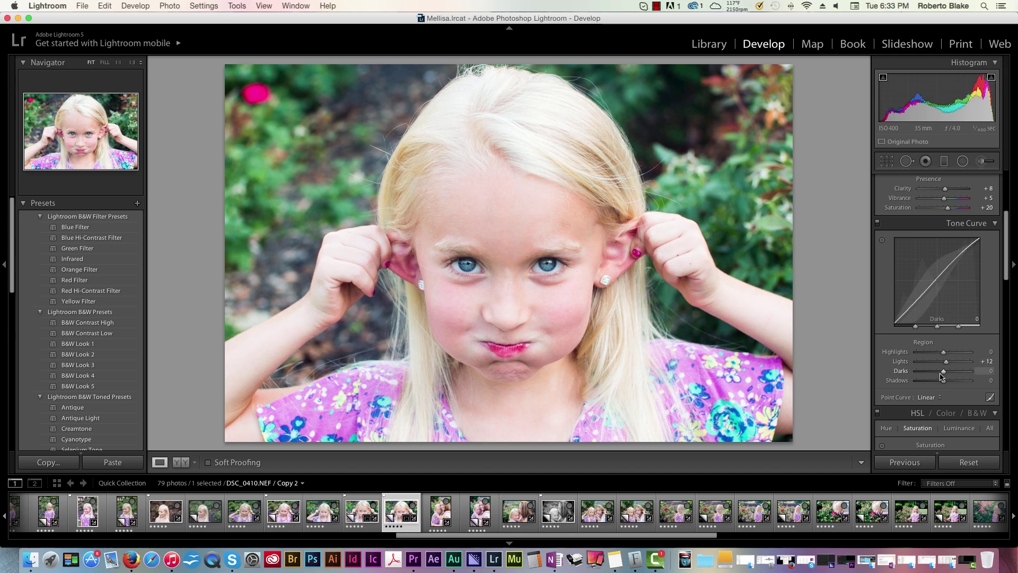
pyautogui.moveTo(944, 375)
pyautogui.mouseDown()
pyautogui.moveTo(950, 382)
pyautogui.moveTo(922, 382)
pyautogui.moveTo(955, 384)
pyautogui.mouseUp()
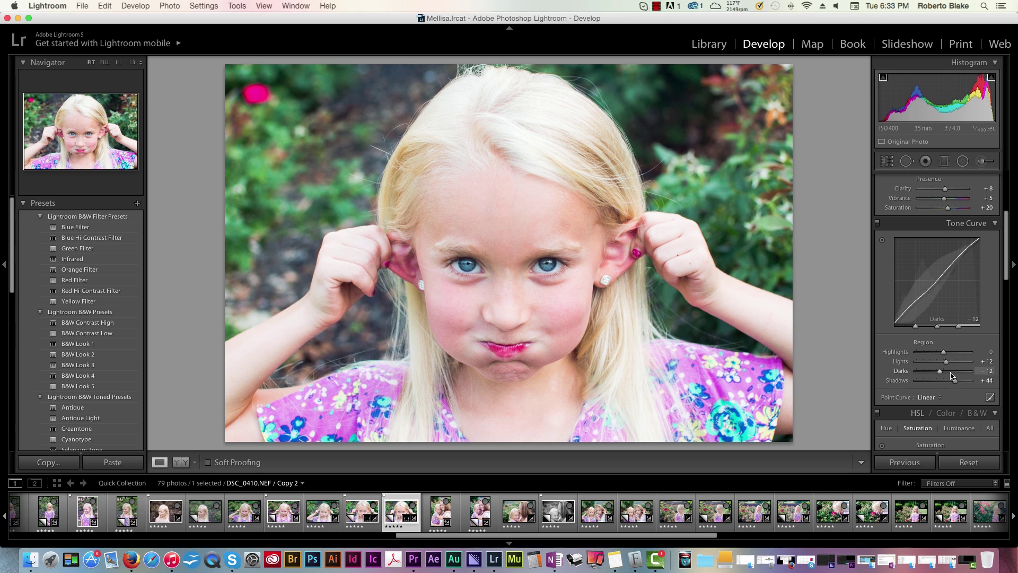
pyautogui.moveTo(939, 373); pyautogui.dragTo(948, 353)
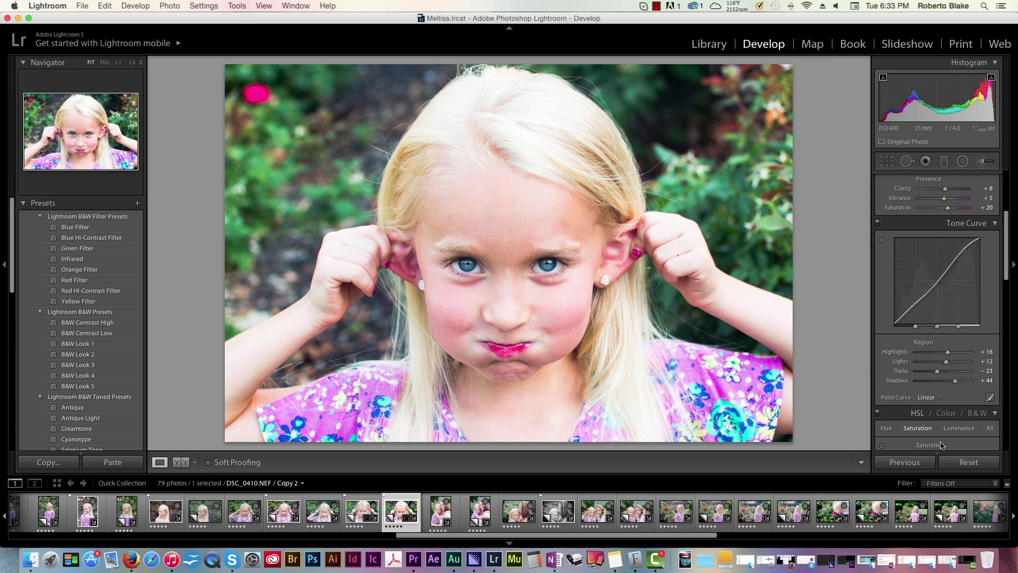
# Set the individual colour saturation to Red -33, Orange -14 and Blue +38
pyautogui.scroll(-5, 941, 436)
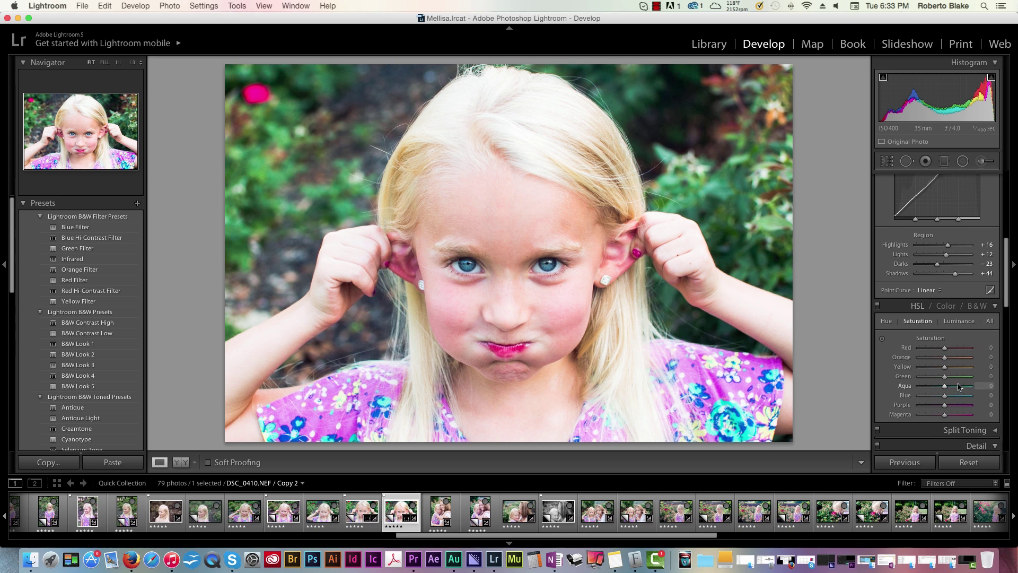
pyautogui.moveTo(944, 352); pyautogui.dragTo(937, 343)
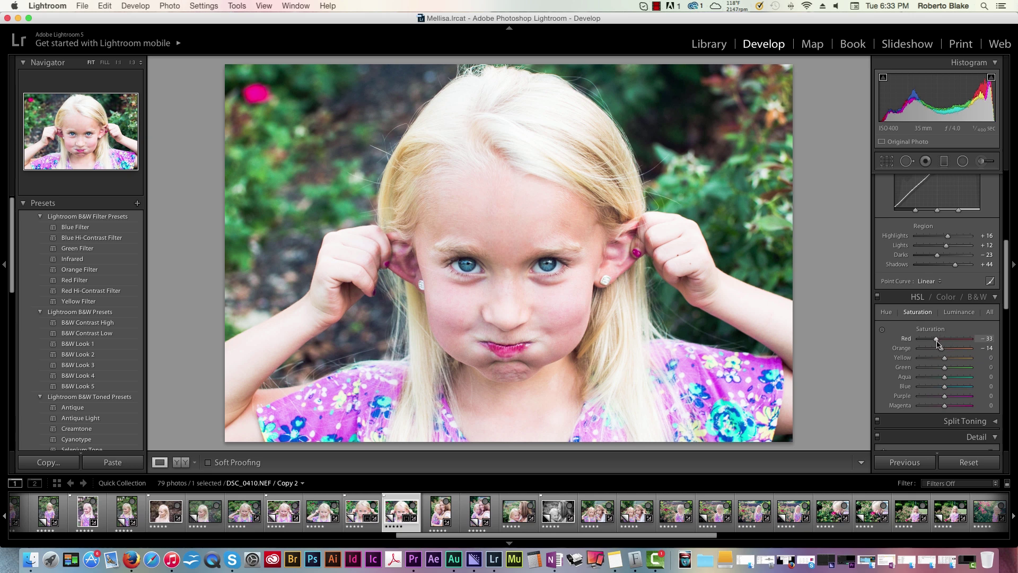
pyautogui.scroll(1, 938, 344)
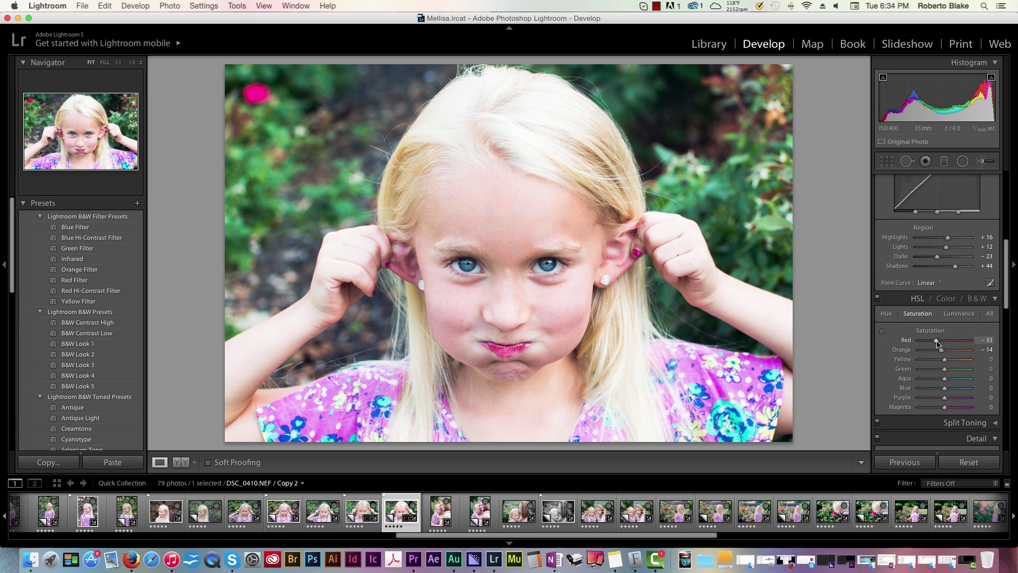
pyautogui.scroll(1, 942, 366)
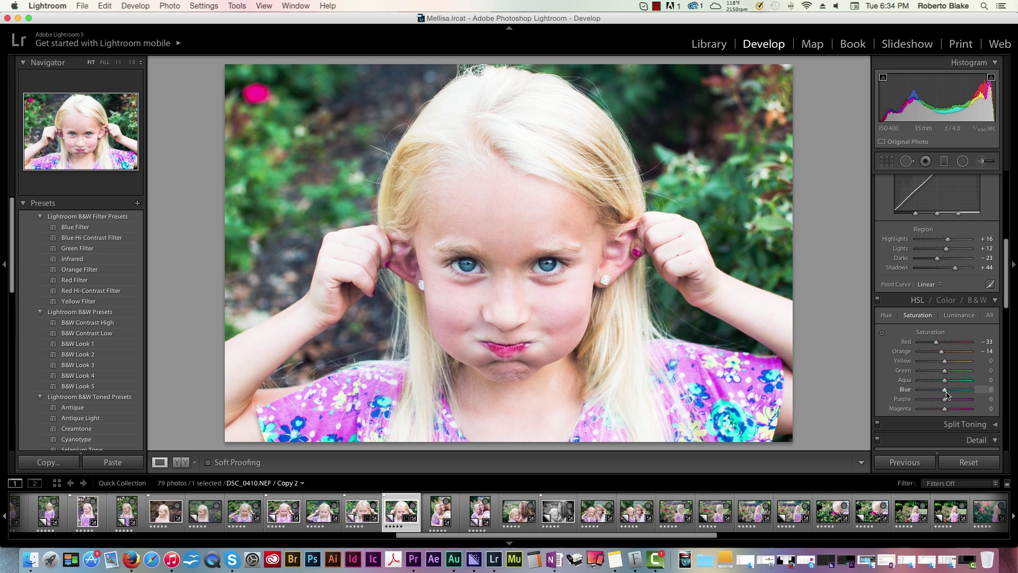
pyautogui.scroll(-1, 947, 394)
pyautogui.moveTo(949, 391); pyautogui.dragTo(953, 390)
# Raise the blue luminance to +43 and the yellow saturation to +15
pyautogui.scroll(1, 955, 389)
pyautogui.click(954, 313)
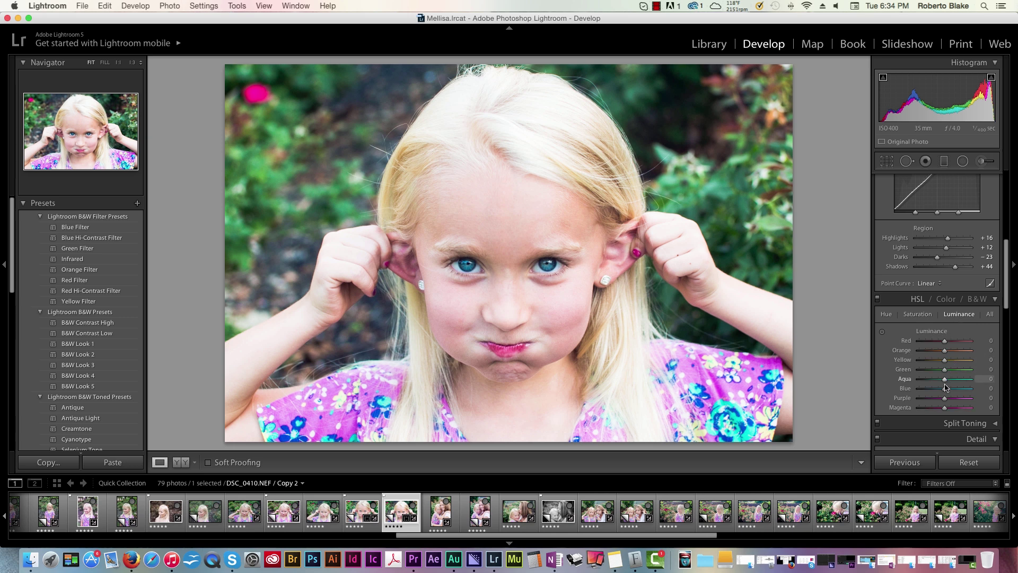
pyautogui.moveTo(946, 389); pyautogui.dragTo(955, 391)
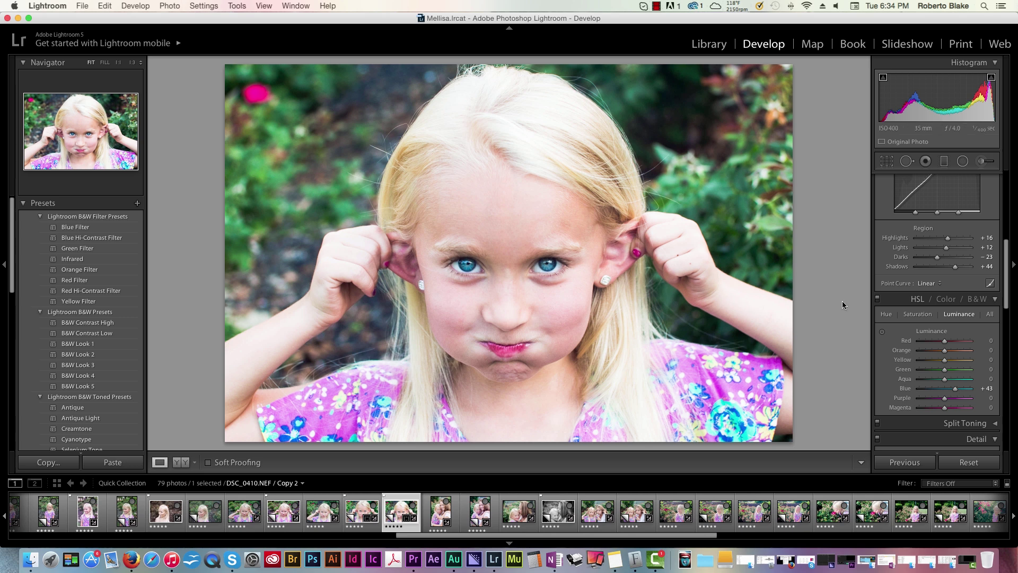
pyautogui.scroll(1, 944, 357)
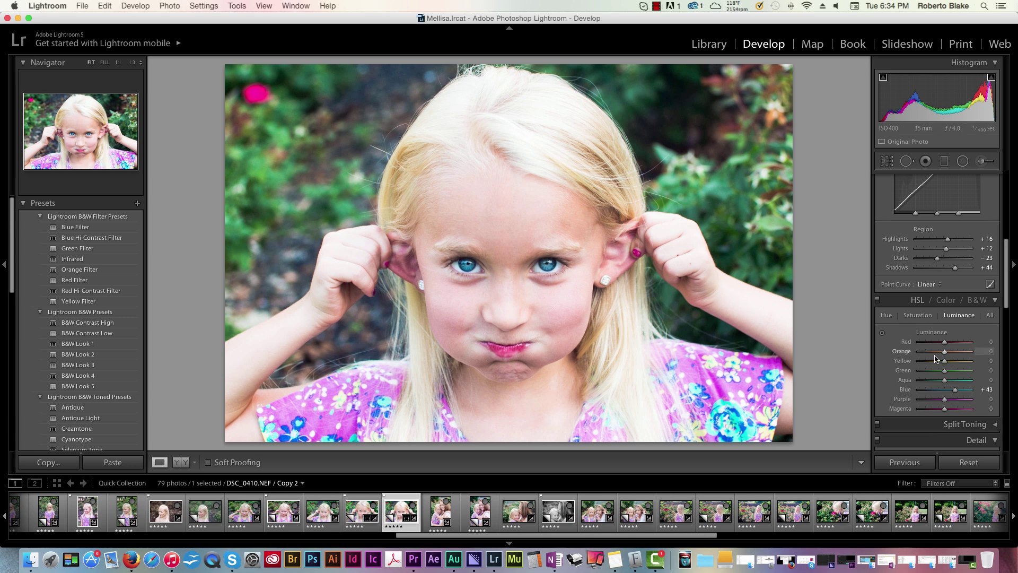
pyautogui.click(927, 314)
pyautogui.moveTo(945, 358); pyautogui.dragTo(952, 361)
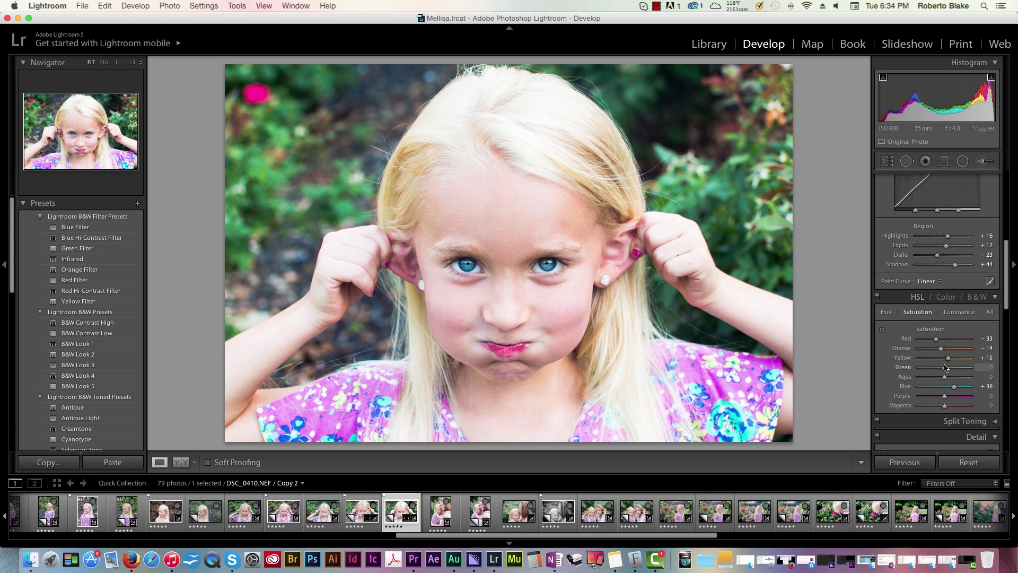
# Set the sharpening amount to 75 and the luminance noise reduction to 30
pyautogui.scroll(-8, 944, 365)
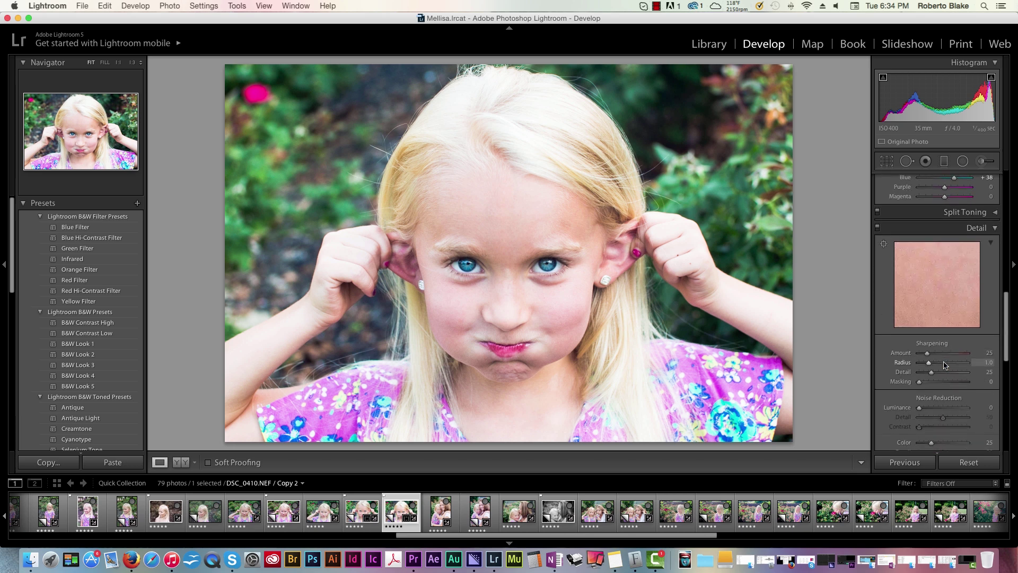
pyautogui.scroll(-2, 944, 365)
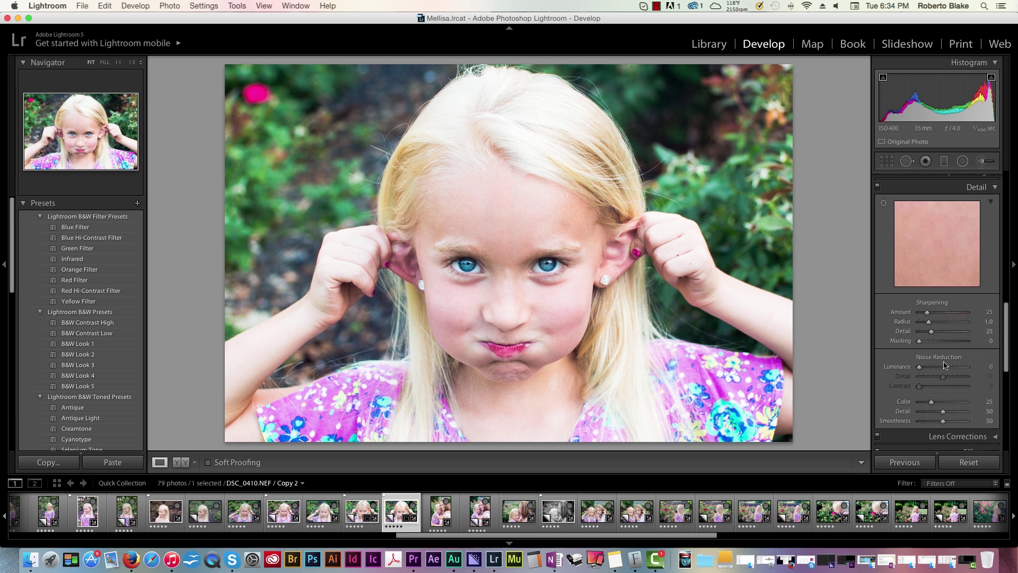
pyautogui.scroll(1, 944, 364)
pyautogui.moveTo(931, 320); pyautogui.dragTo(947, 321)
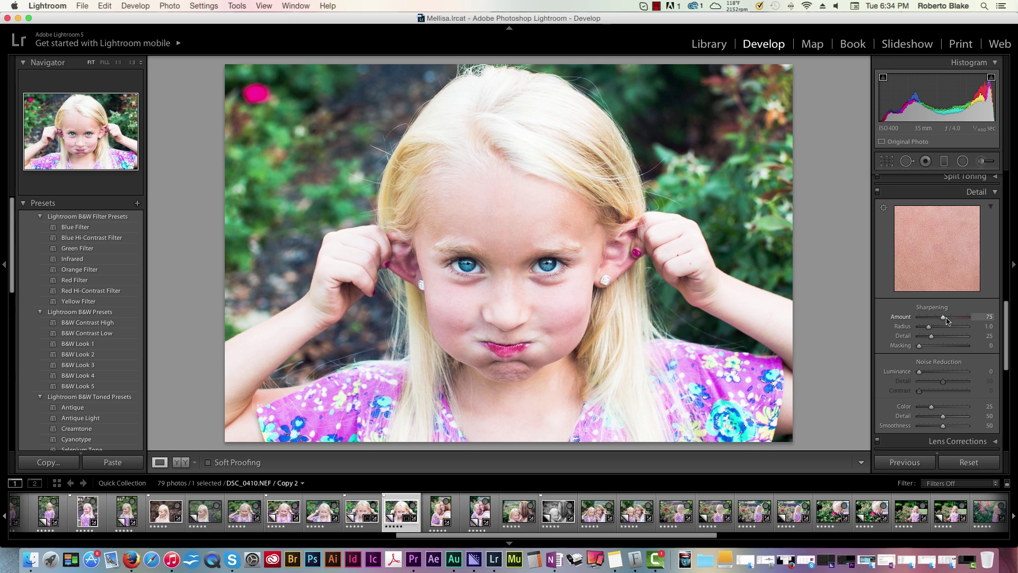
pyautogui.moveTo(919, 371); pyautogui.dragTo(933, 374)
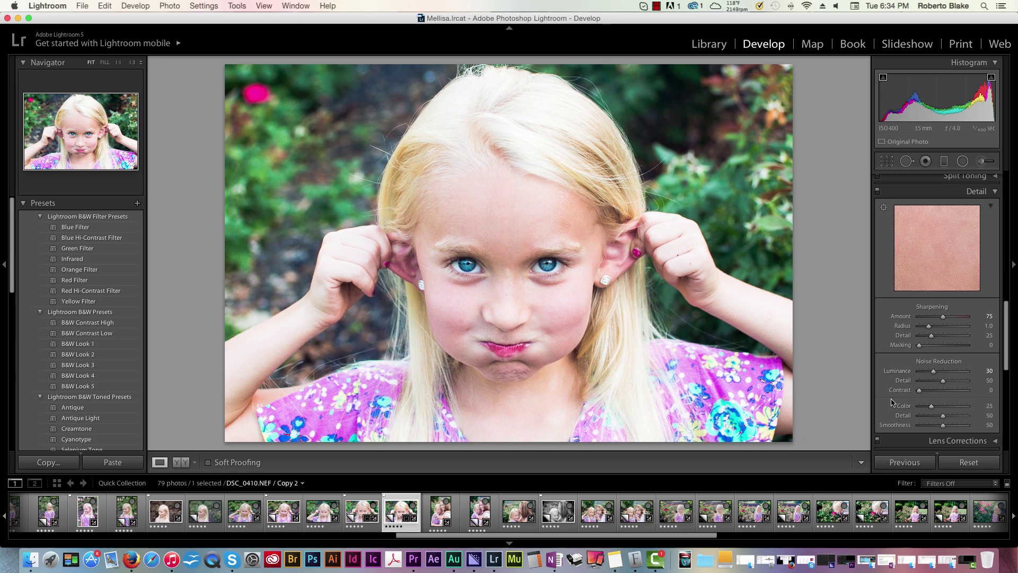
# Examine the detail of the face and eyes at 1:3, 1:1, Fill and Fit magnification
pyautogui.click(136, 63)
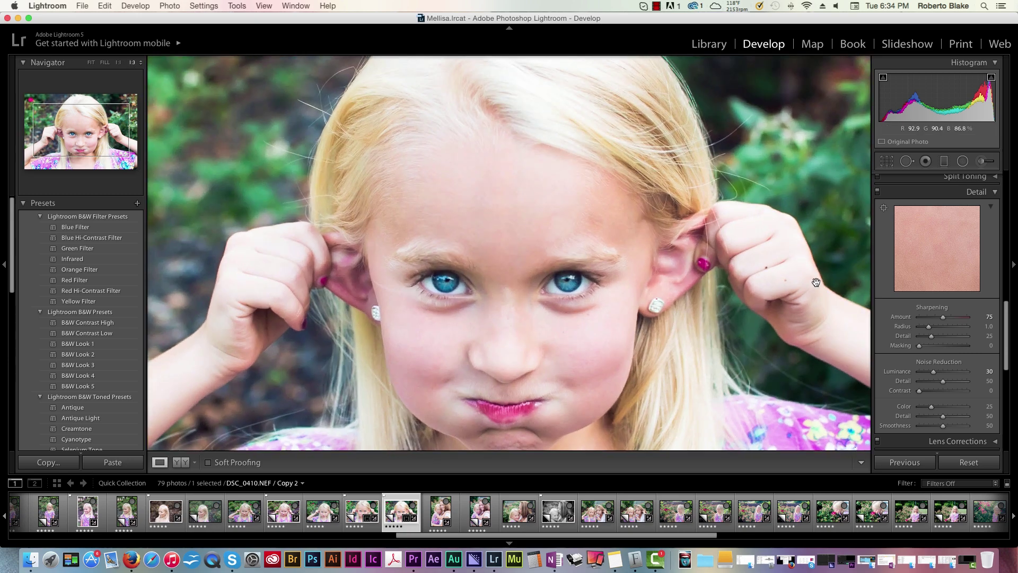
pyautogui.click(119, 63)
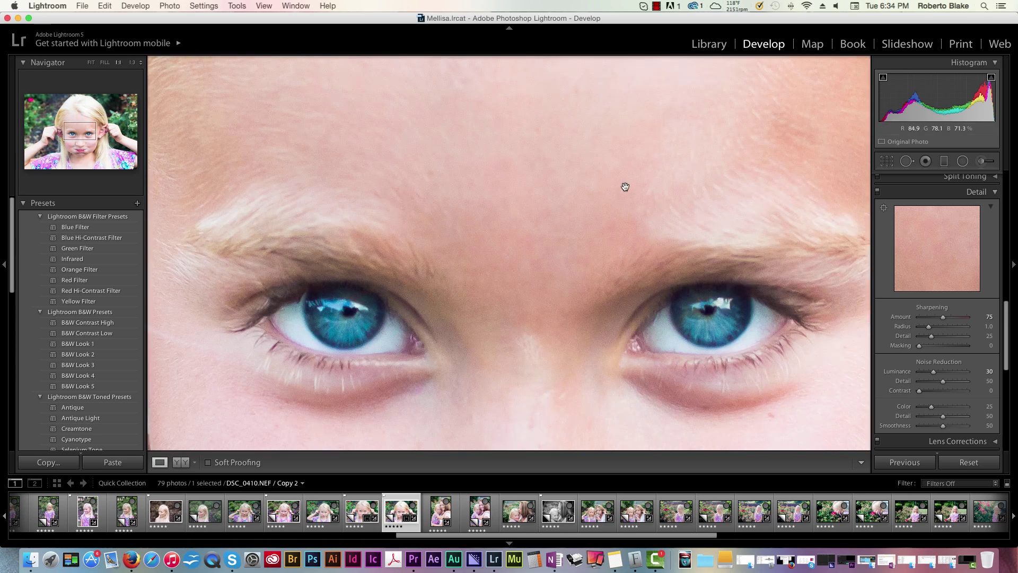
pyautogui.click(106, 63)
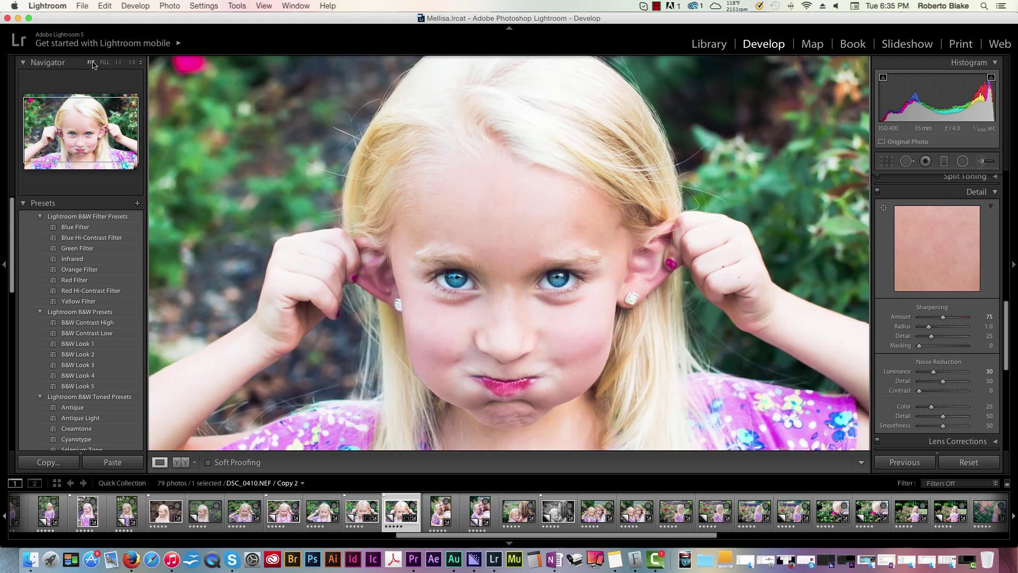
pyautogui.click(91, 63)
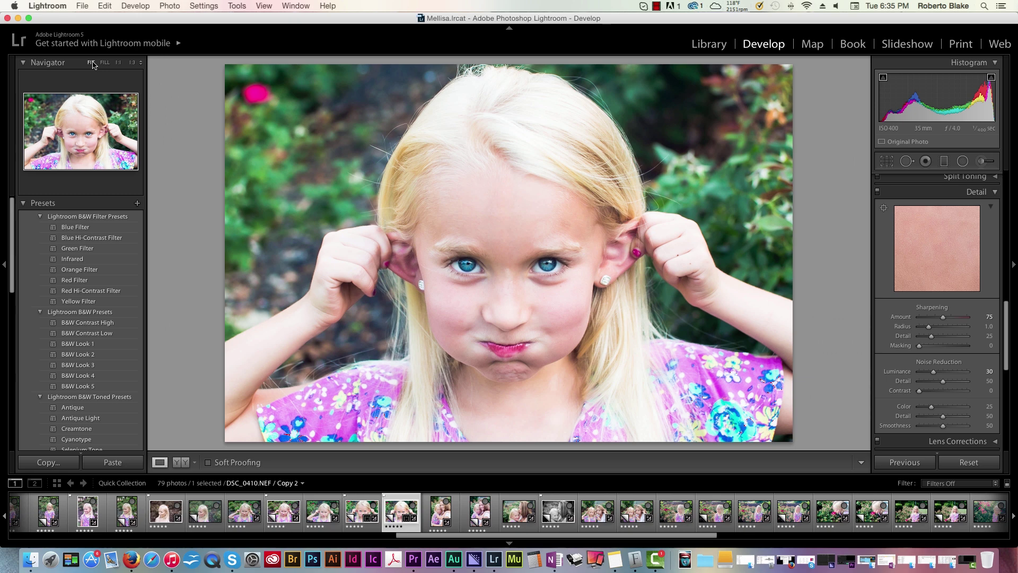
pyautogui.click(104, 62)
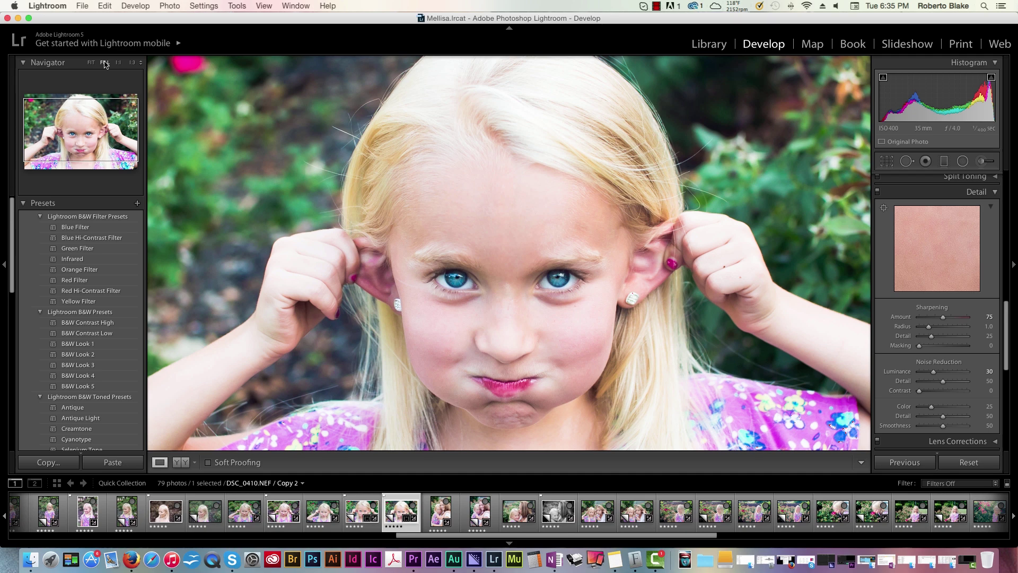
# Open DSC_0404 Copy 1 and set Exposure +0.70, Contrast +39, Highlights -43, Whites -22 and Blacks -38
pyautogui.click(91, 62)
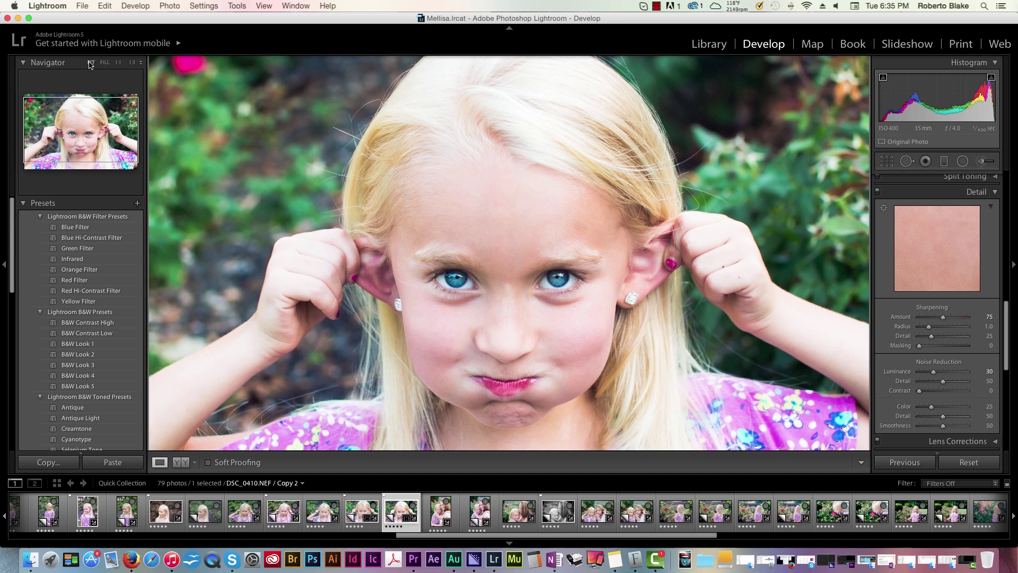
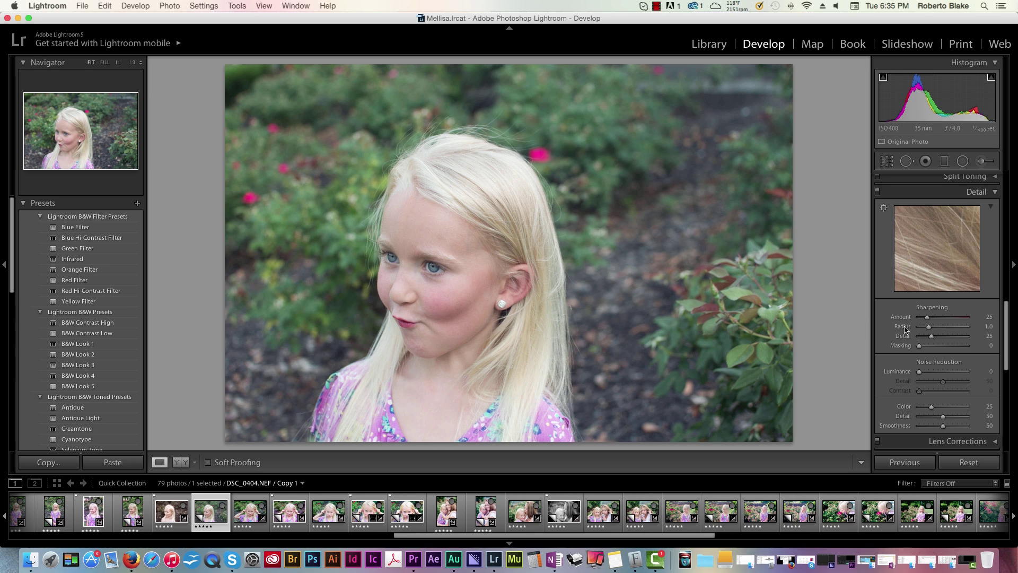
pyautogui.scroll(6, 905, 329)
pyautogui.scroll(6, 905, 330)
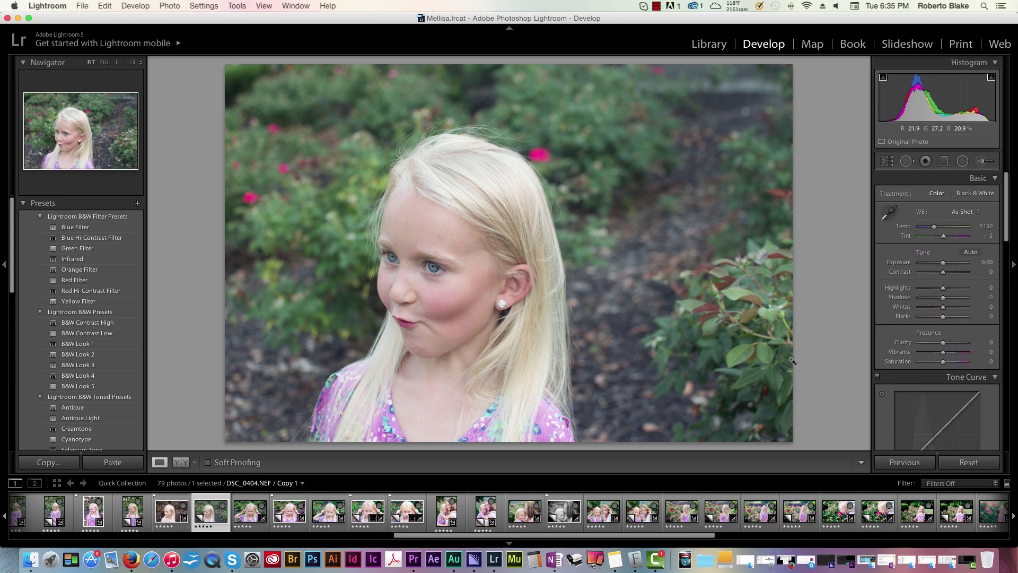
pyautogui.click(945, 263)
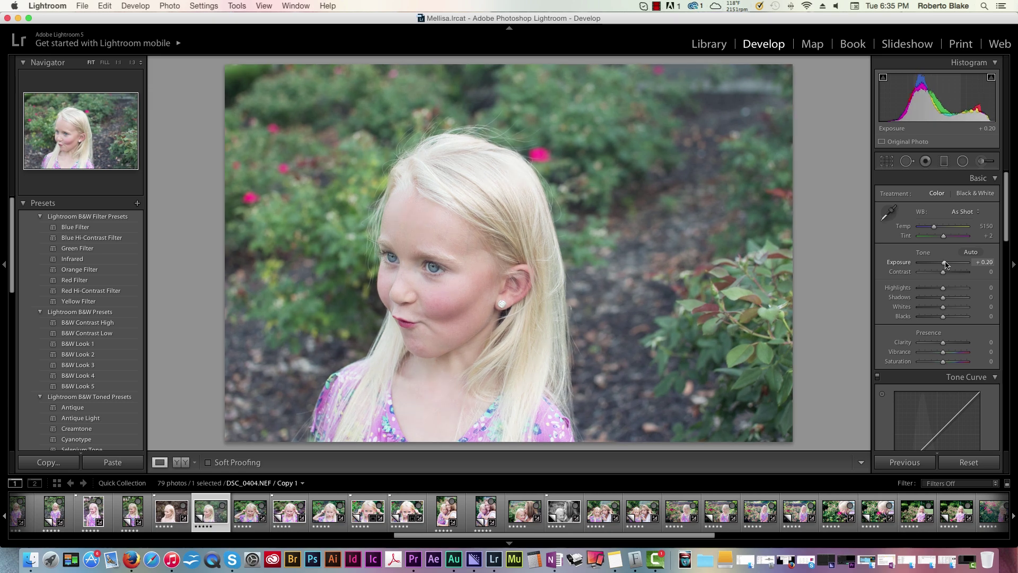
pyautogui.moveTo(945, 263); pyautogui.dragTo(935, 318)
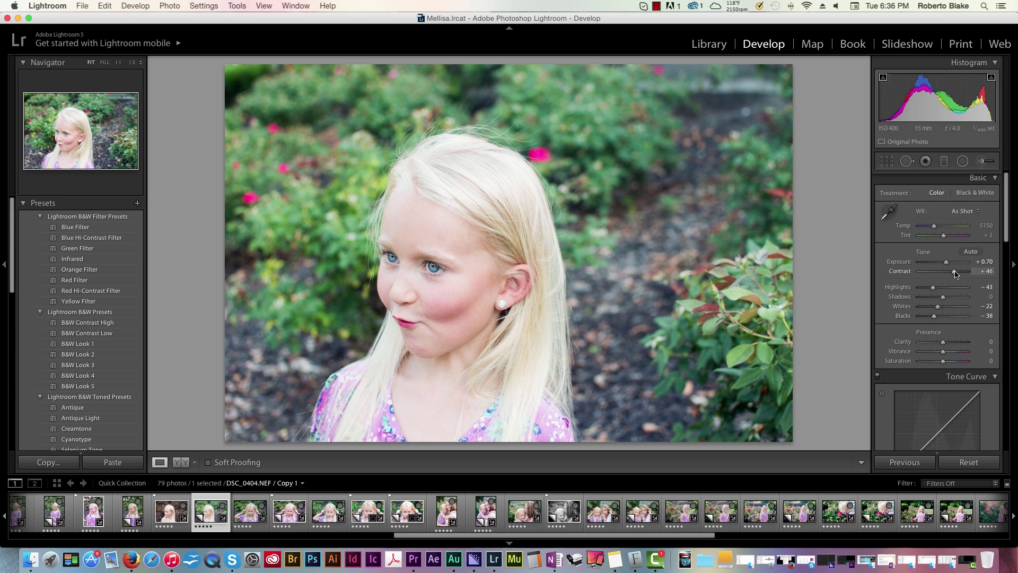
pyautogui.moveTo(954, 271); pyautogui.dragTo(952, 272)
pyautogui.scroll(-1, 938, 228)
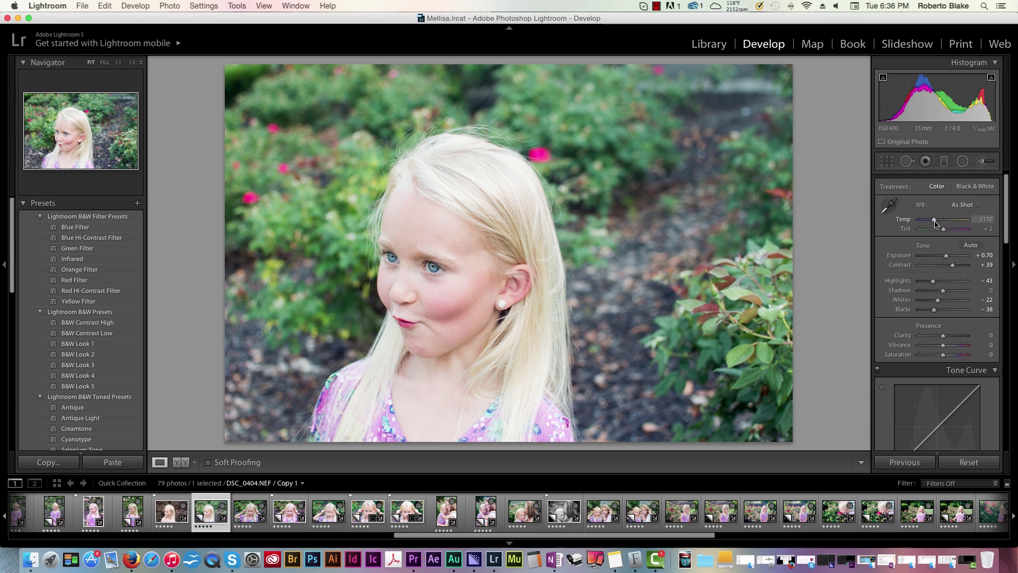
# Shift the white balance tint toward magenta to +44
pyautogui.moveTo(934, 224)
pyautogui.mouseDown()
pyautogui.moveTo(942, 234)
pyautogui.moveTo(924, 235)
pyautogui.moveTo(955, 237)
pyautogui.moveTo(936, 222)
pyautogui.mouseUp()
pyautogui.scroll(1, 947, 234)
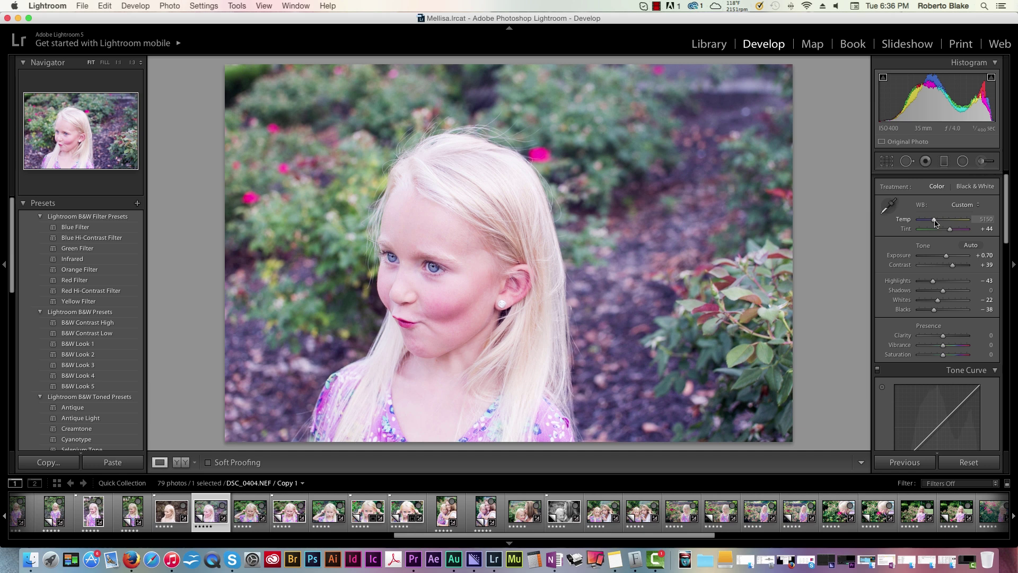
pyautogui.scroll(1, 935, 223)
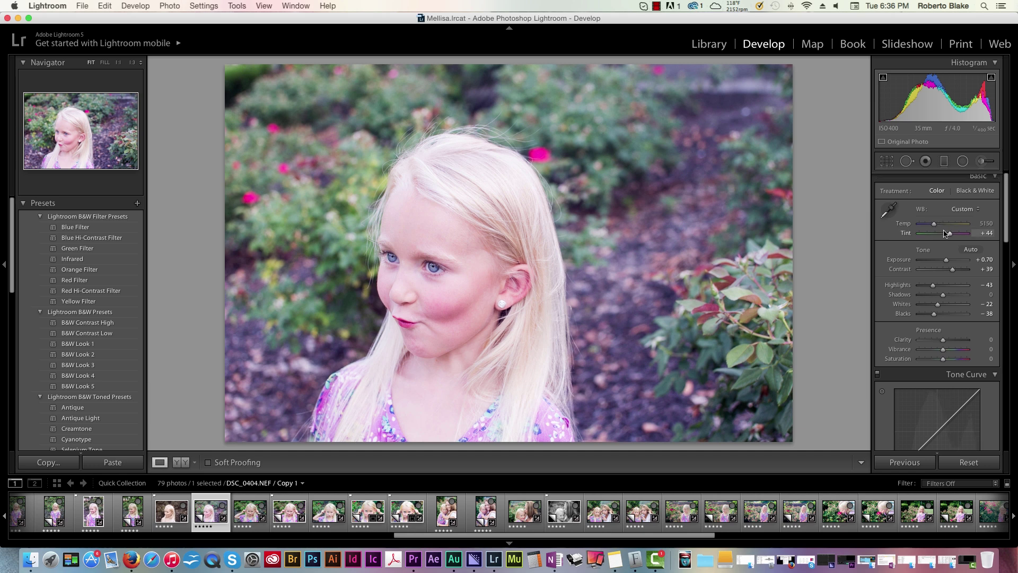
pyautogui.scroll(-1, 944, 233)
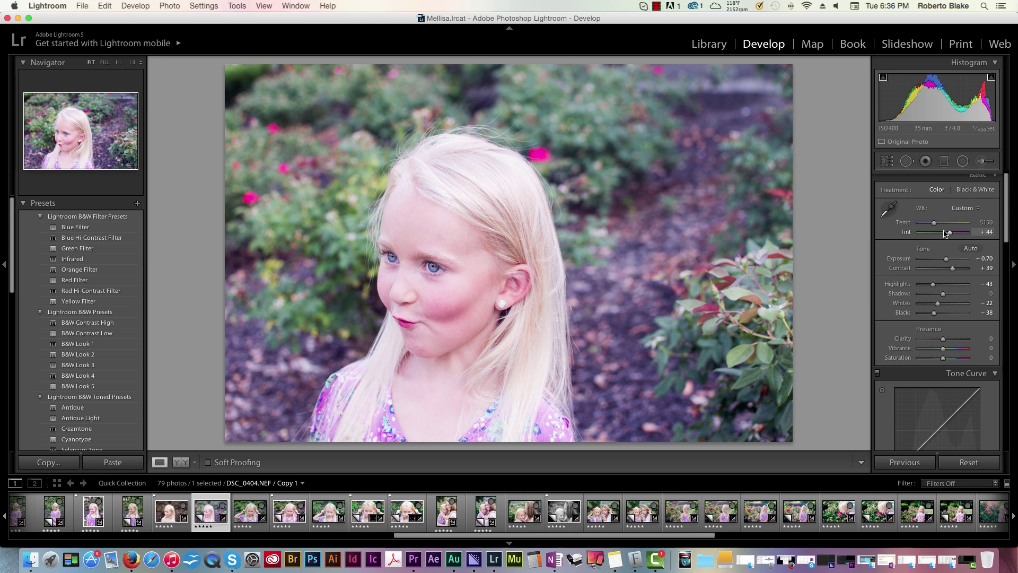
# Set the overall saturation to -25, the vibrance to +20 and the clarity to +20
pyautogui.scroll(1, 945, 234)
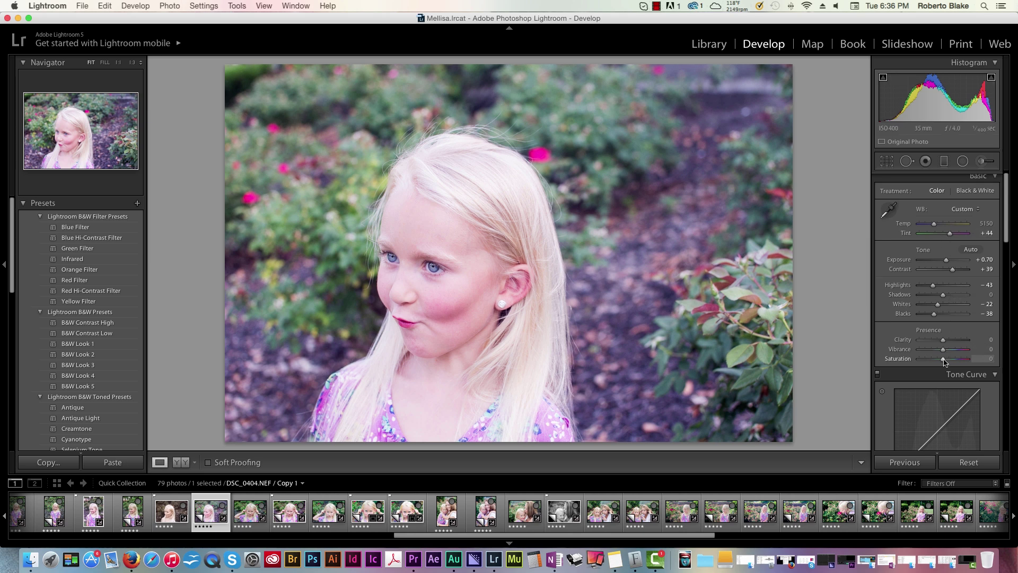
pyautogui.moveTo(944, 361); pyautogui.dragTo(939, 362)
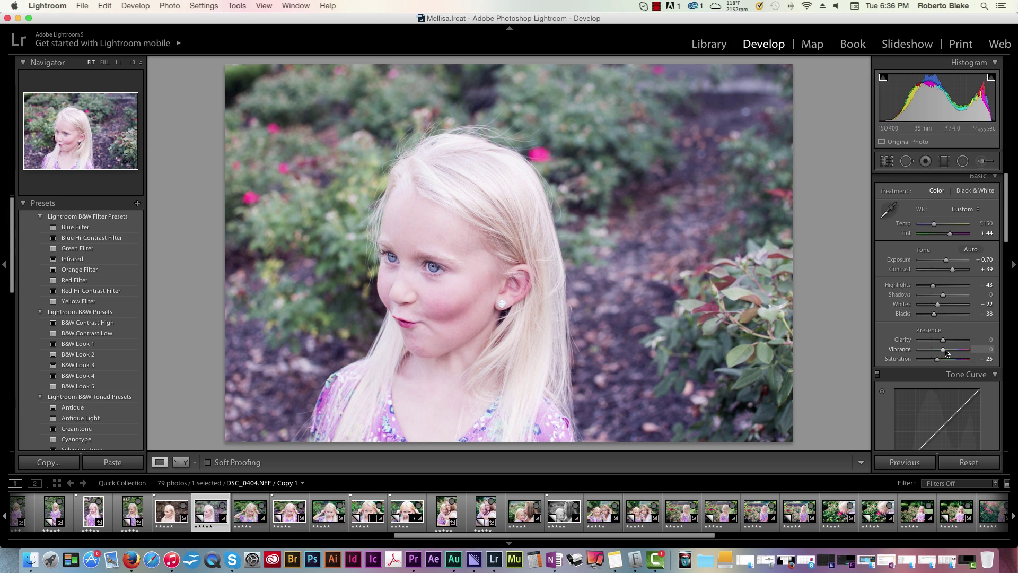
pyautogui.moveTo(947, 352); pyautogui.dragTo(949, 341)
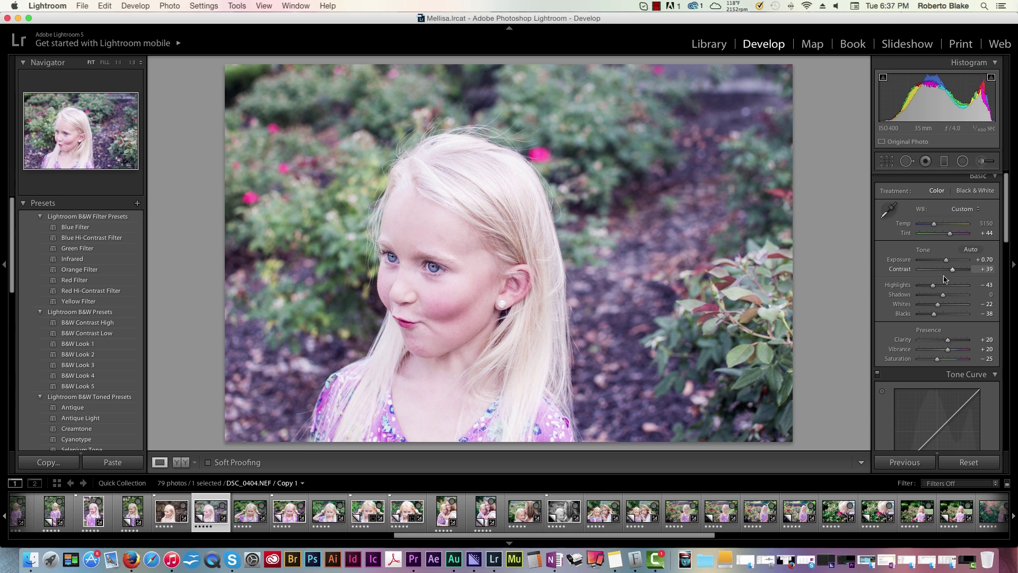
# Lower the individual colour saturation of Red to -37 and Orange to -9
pyautogui.scroll(-5, 943, 281)
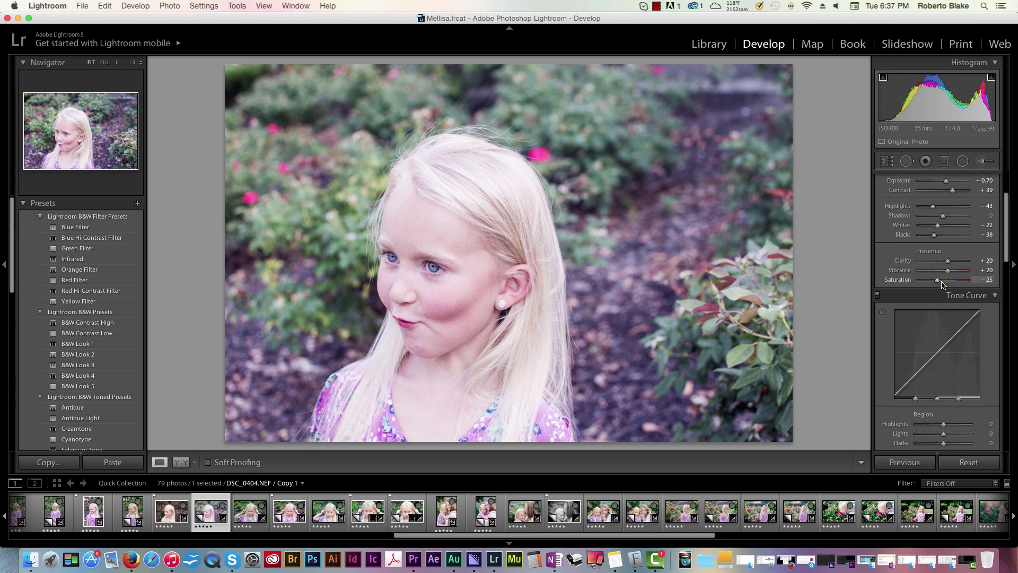
pyautogui.scroll(-8, 942, 285)
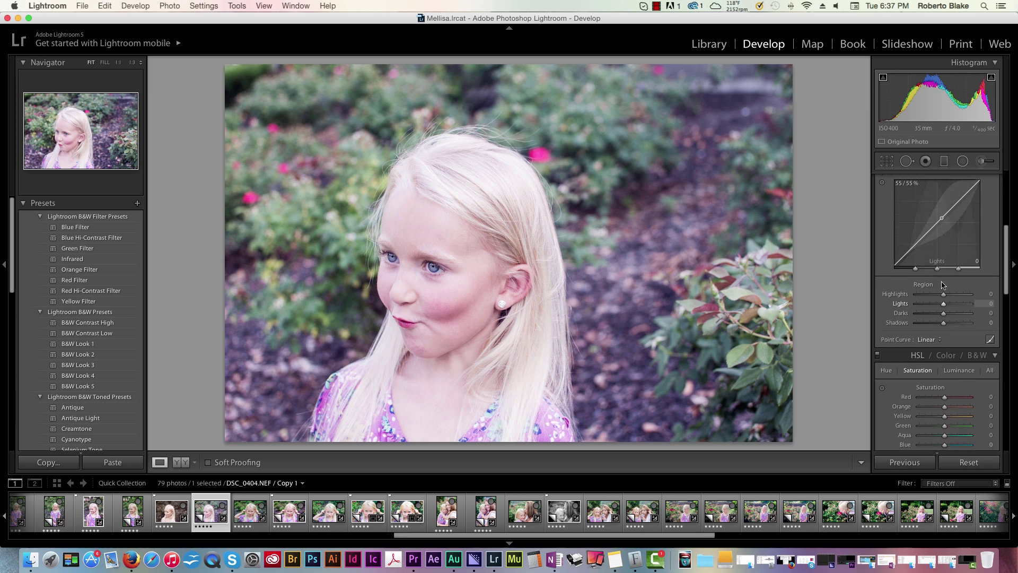
pyautogui.scroll(-7, 942, 285)
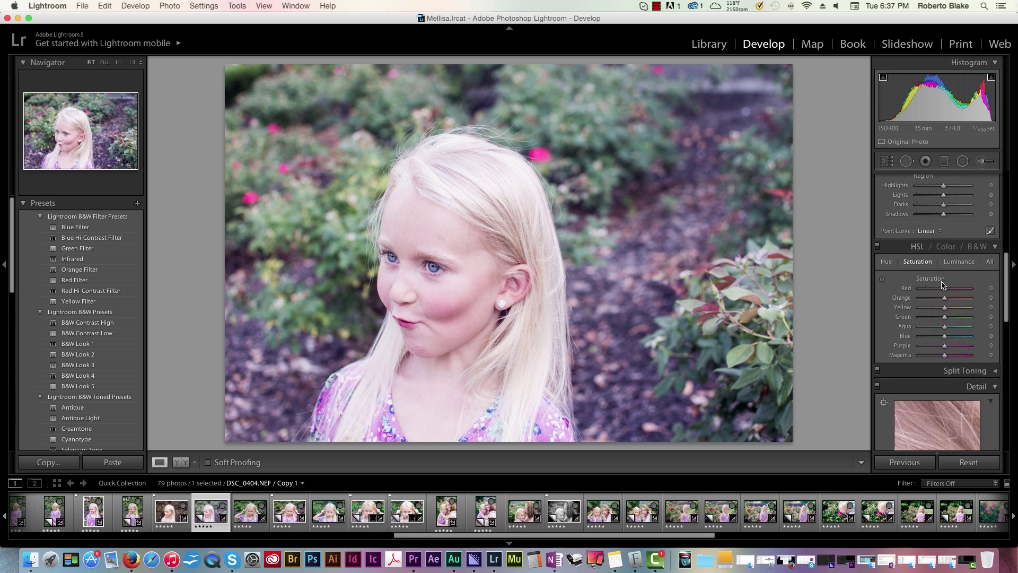
pyautogui.scroll(-1, 942, 285)
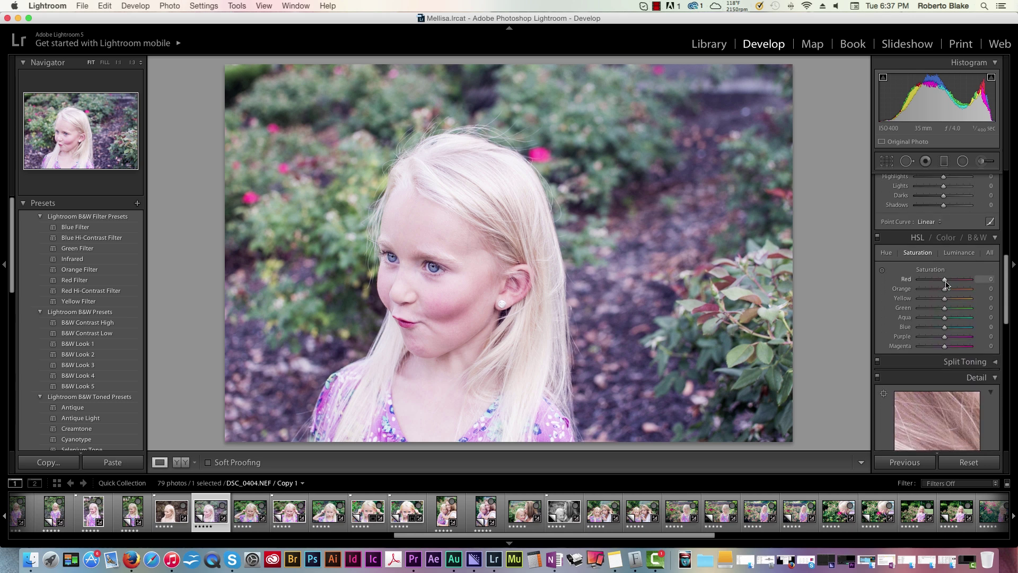
pyautogui.moveTo(945, 281)
pyautogui.mouseDown()
pyautogui.moveTo(933, 284)
pyautogui.moveTo(941, 292)
pyautogui.mouseUp()
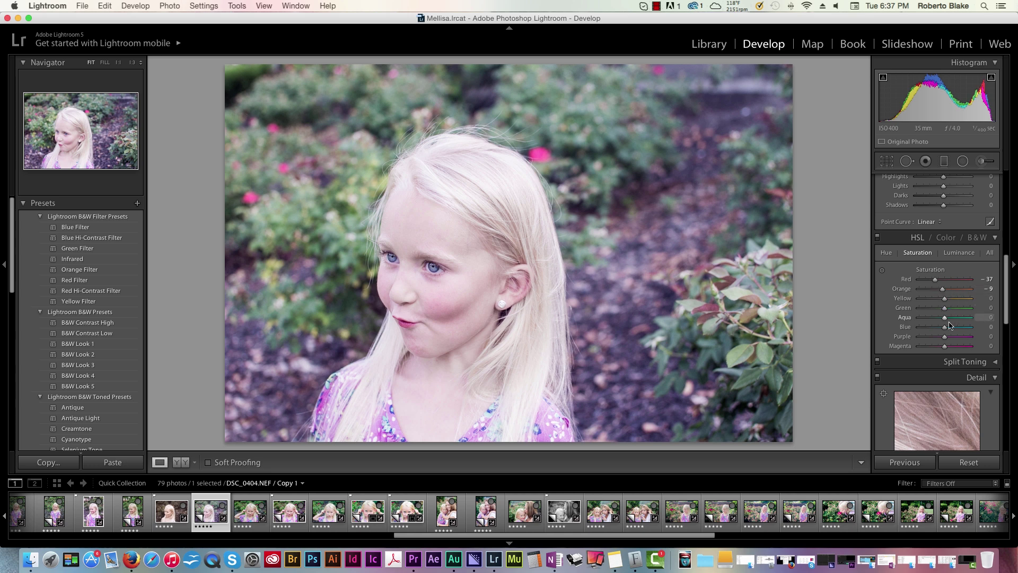
# Set the magenta saturation to -52, raise the blue saturation to +51 and fine-tune the aqua saturation
pyautogui.scroll(1, 948, 342)
pyautogui.moveTo(942, 353); pyautogui.dragTo(929, 353)
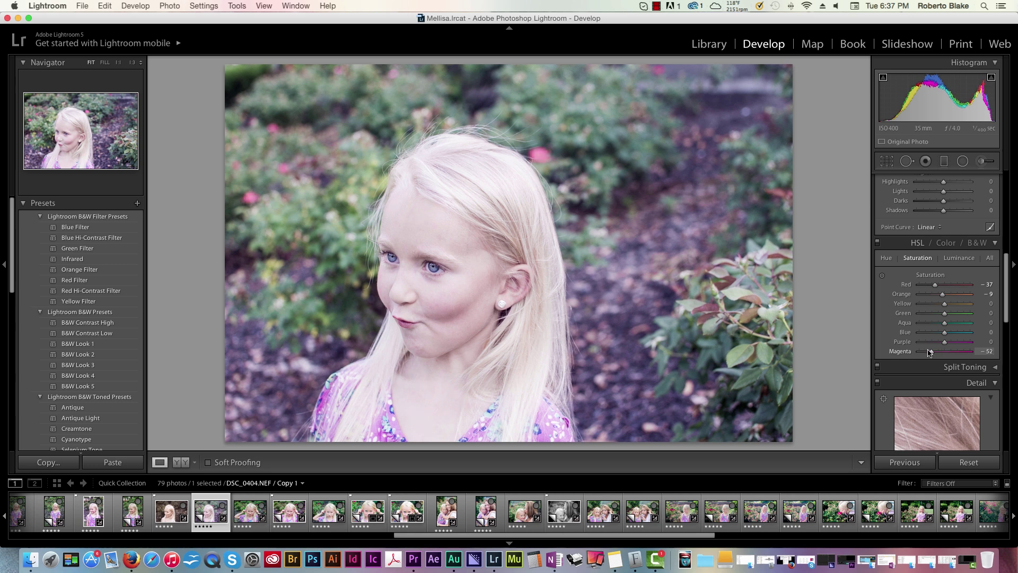
pyautogui.scroll(1, 946, 342)
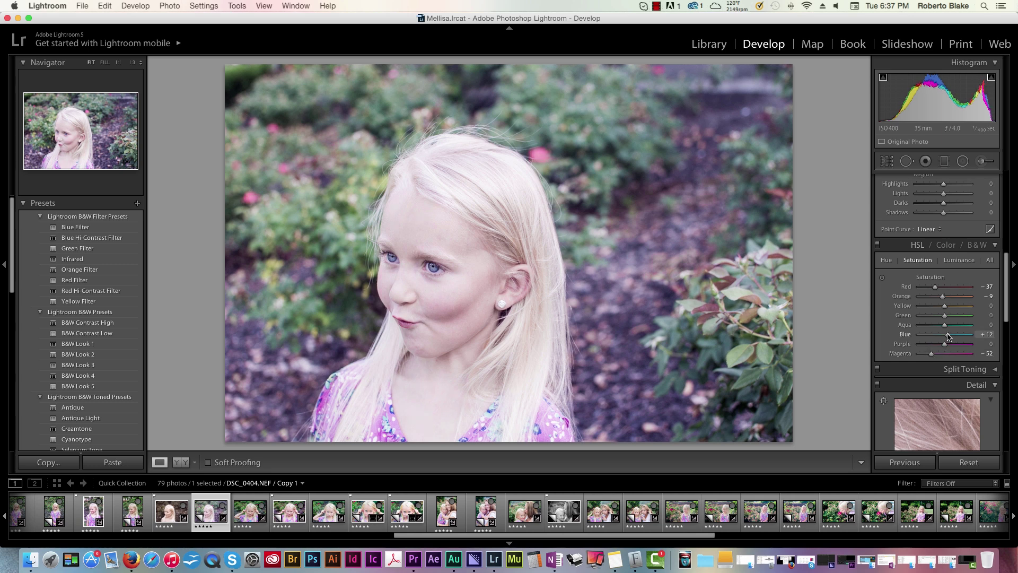
pyautogui.moveTo(948, 337); pyautogui.dragTo(962, 336)
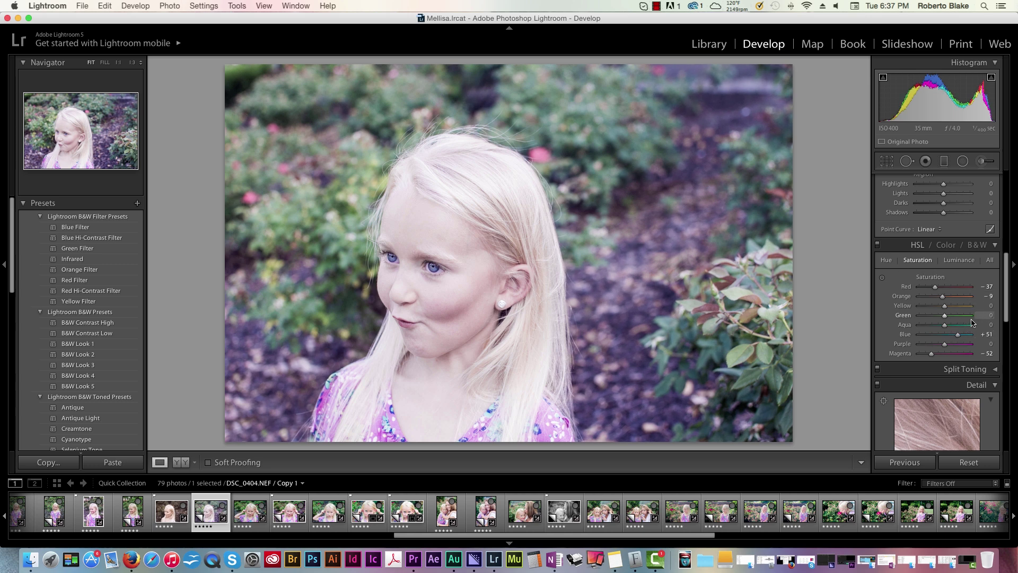
pyautogui.moveTo(945, 325); pyautogui.dragTo(952, 337)
# Shift the blue hue to -53 and compare the photo before and after side by side
pyautogui.click(887, 260)
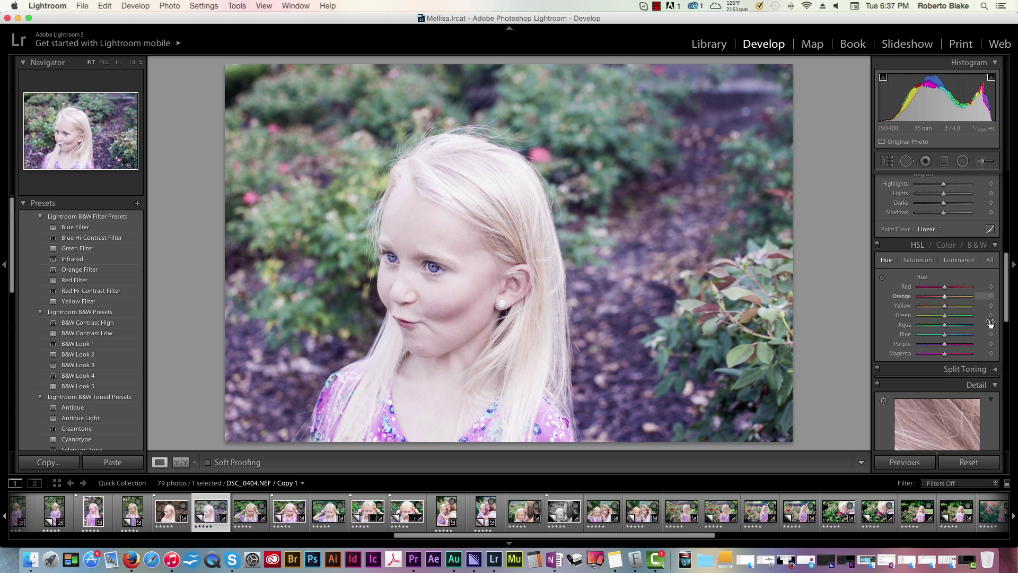
pyautogui.moveTo(945, 337); pyautogui.dragTo(931, 338)
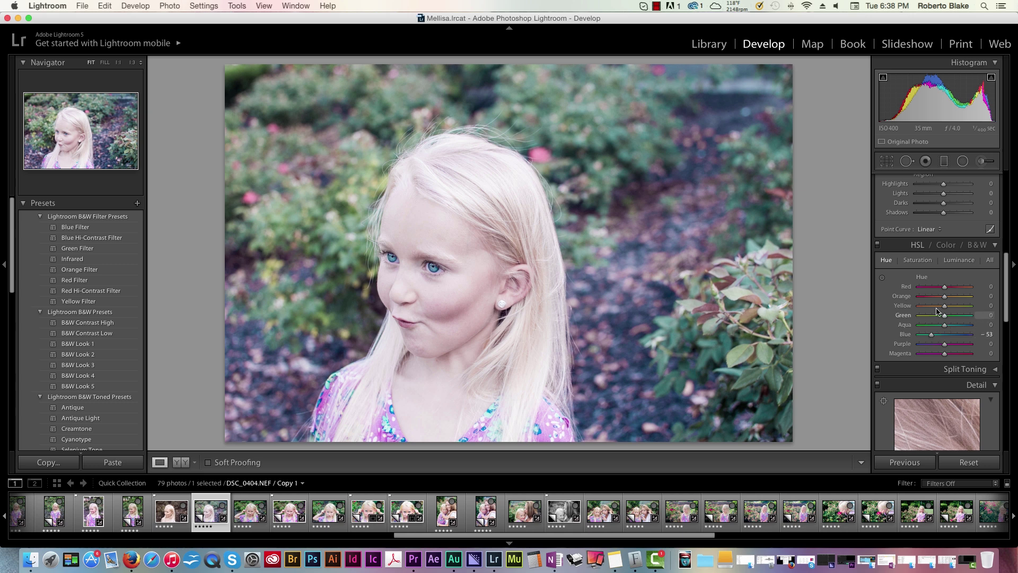
pyautogui.scroll(5, 923, 296)
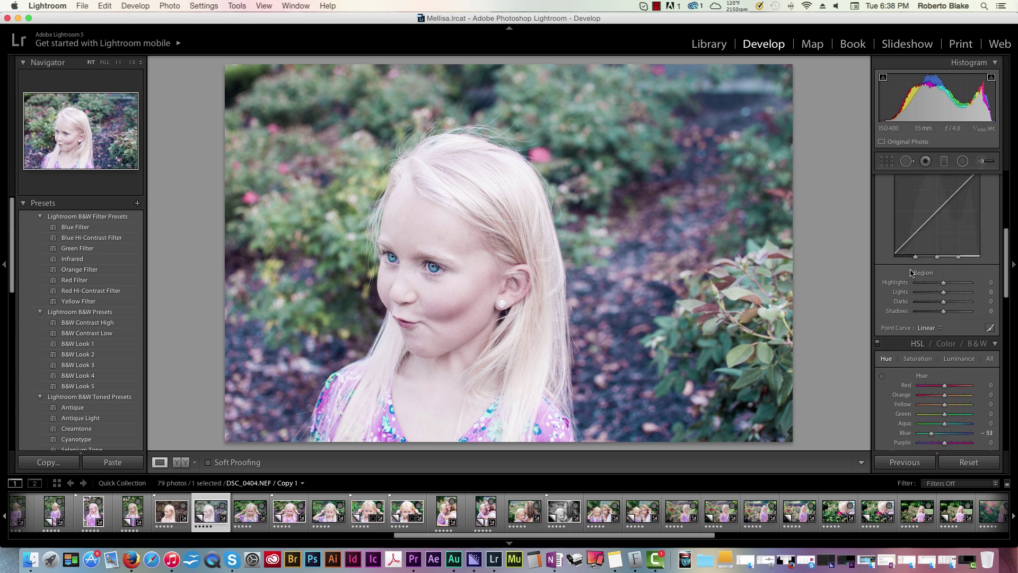
pyautogui.click(184, 464)
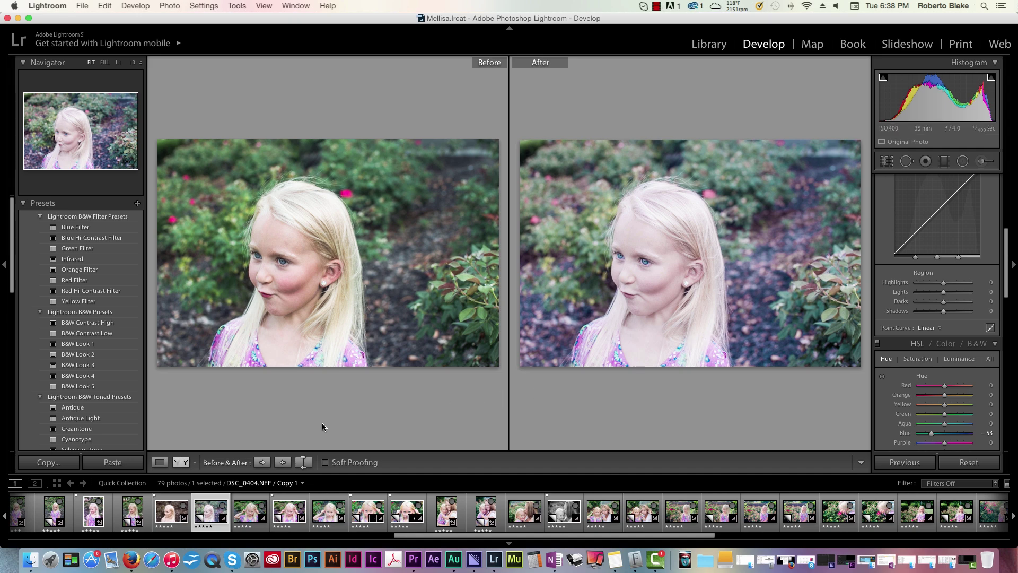
pyautogui.click(160, 462)
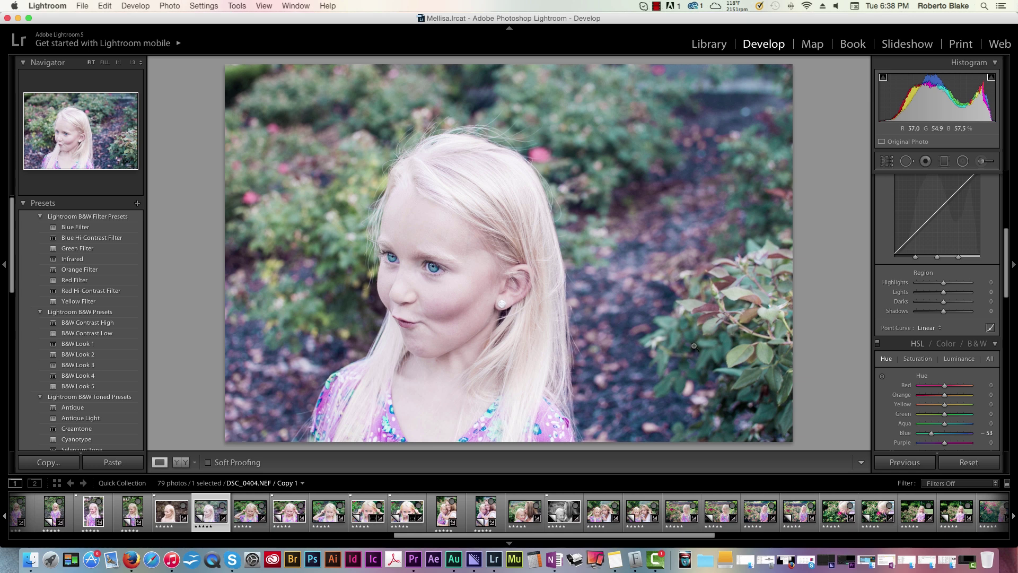
# Try the tone curve Shadows at +65, then set Shadows to -37 and Darks to -16
pyautogui.scroll(1, 972, 385)
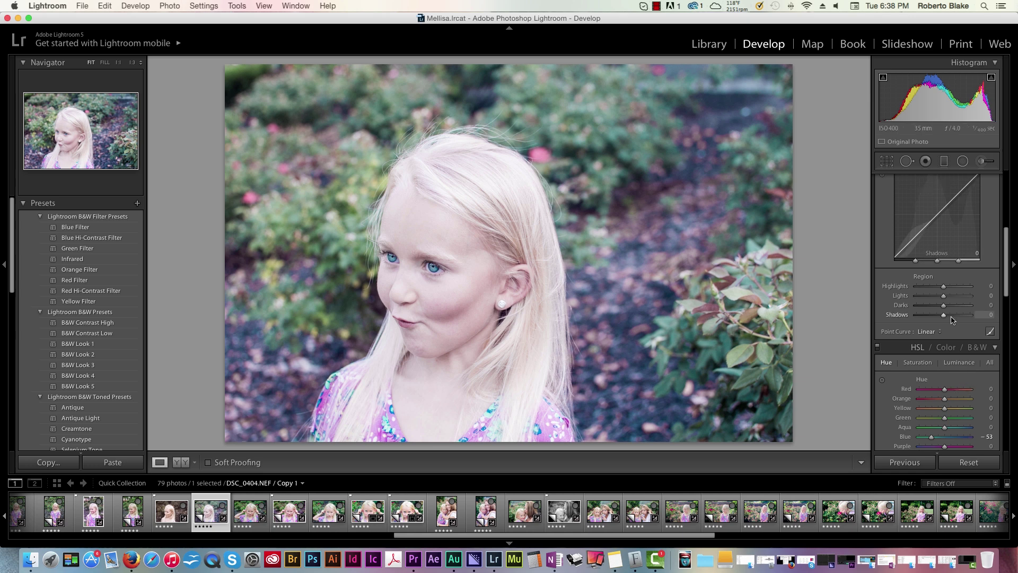
pyautogui.moveTo(942, 317)
pyautogui.mouseDown()
pyautogui.moveTo(932, 317)
pyautogui.moveTo(960, 320)
pyautogui.mouseUp()
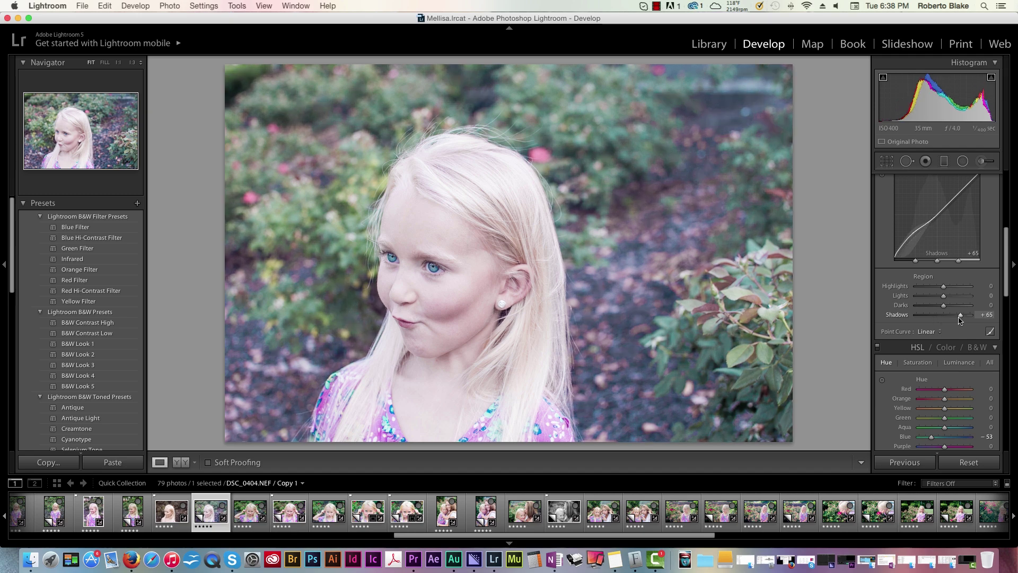
pyautogui.moveTo(960, 319); pyautogui.dragTo(939, 310)
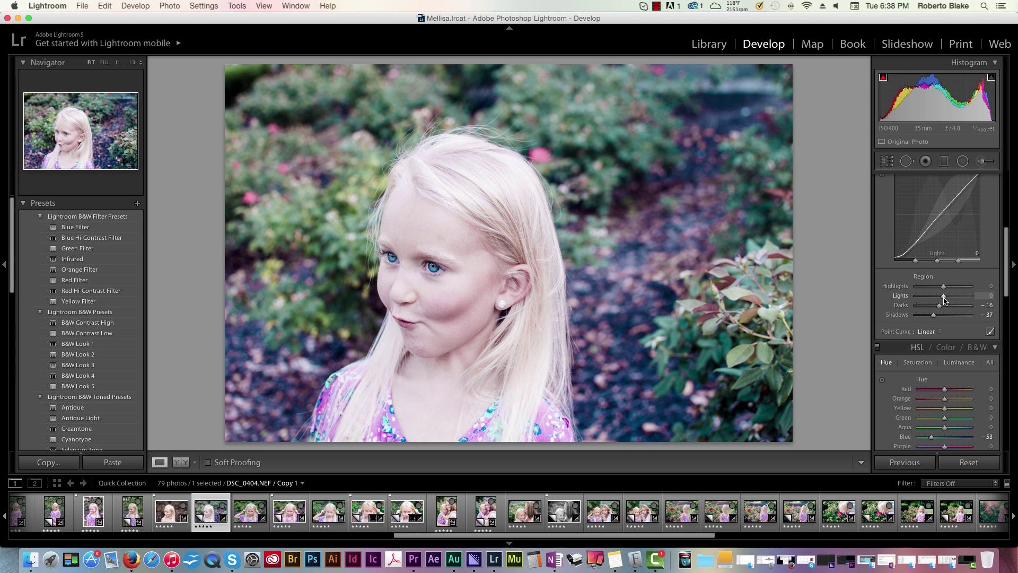
# Set the tone curve Highlights to -16 and Lights to +8
pyautogui.scroll(1, 944, 300)
pyautogui.scroll(-1, 944, 291)
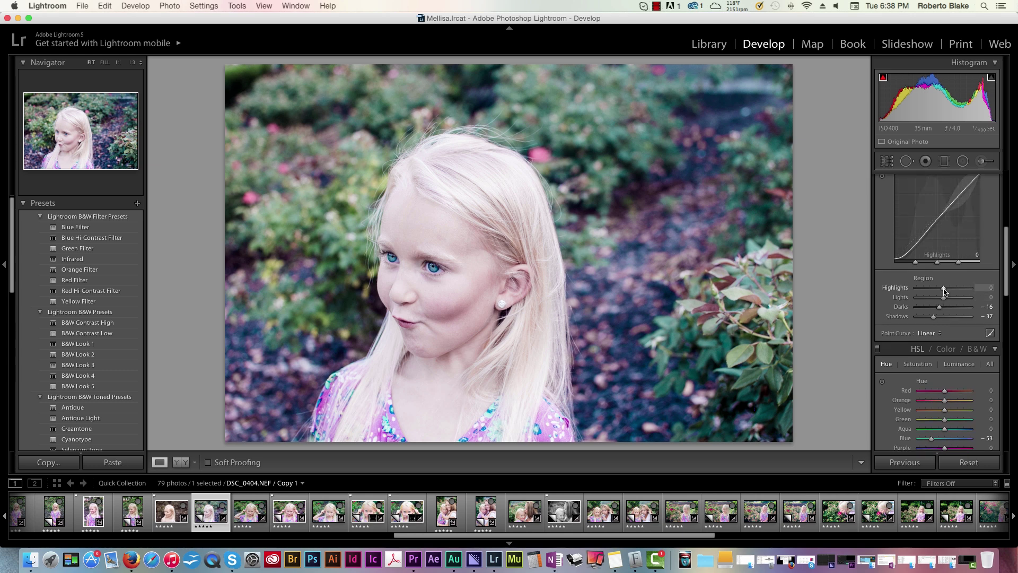
pyautogui.moveTo(943, 287)
pyautogui.mouseDown()
pyautogui.moveTo(933, 288)
pyautogui.moveTo(946, 297)
pyautogui.mouseUp()
pyautogui.scroll(1, 942, 305)
pyautogui.scroll(-1, 943, 305)
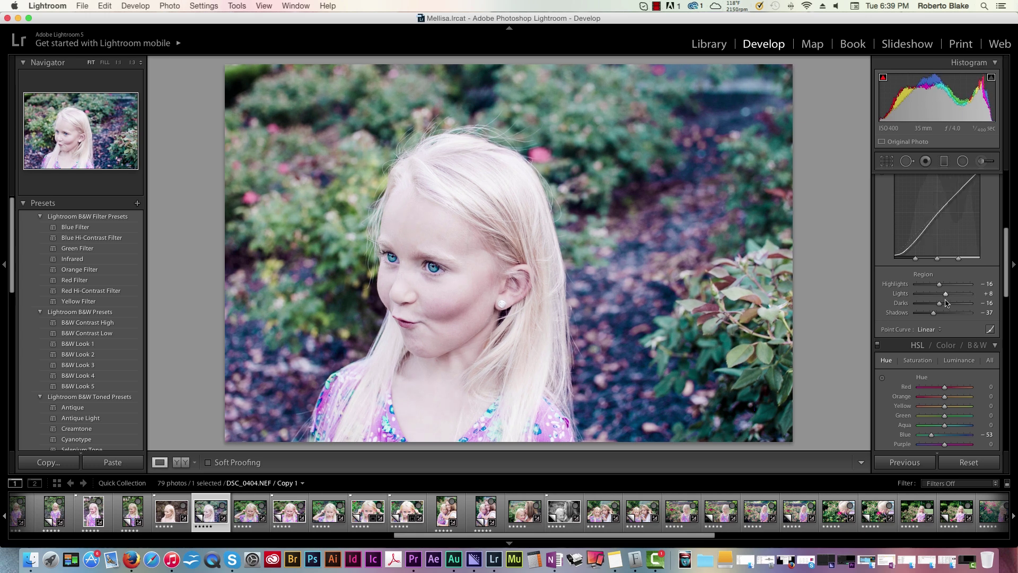
pyautogui.scroll(-4, 951, 317)
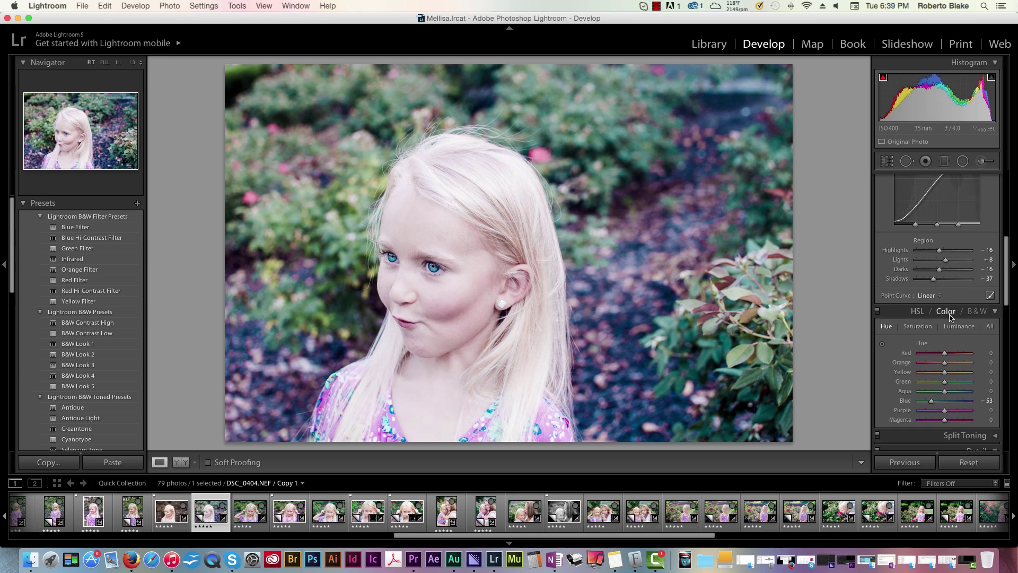
pyautogui.scroll(-5, 951, 317)
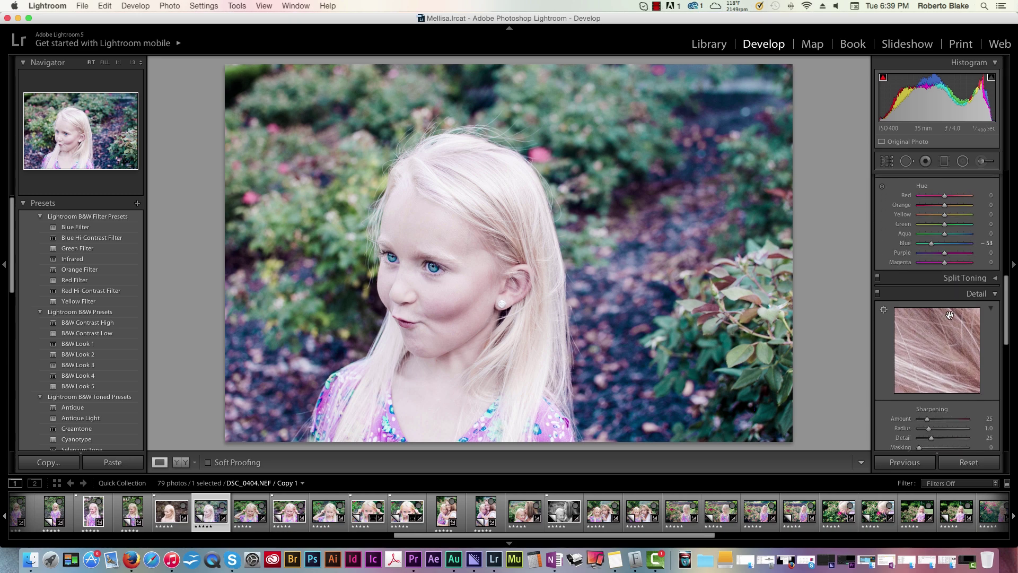
pyautogui.scroll(10, 950, 315)
pyautogui.scroll(5, 949, 315)
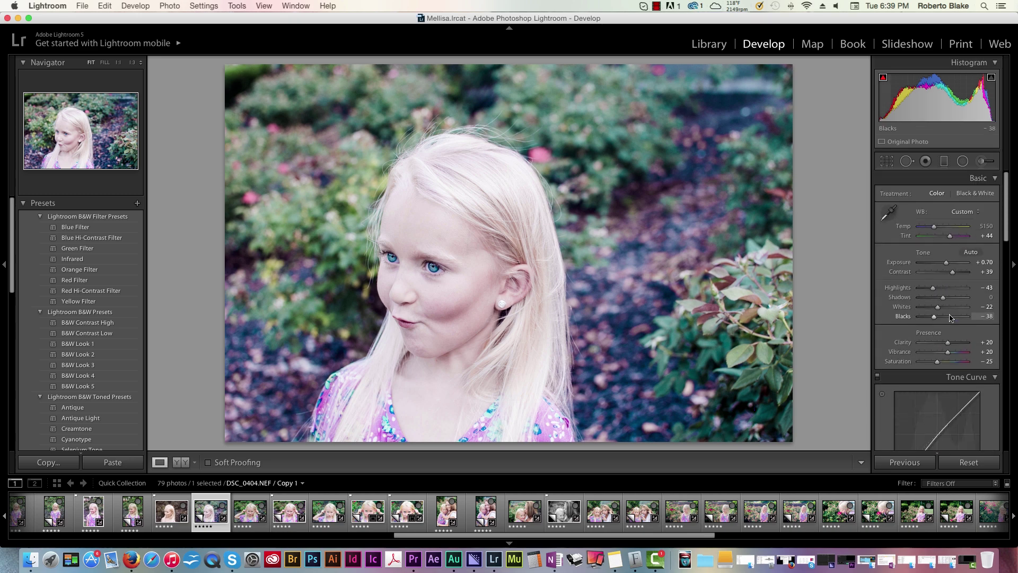
pyautogui.scroll(-9, 951, 317)
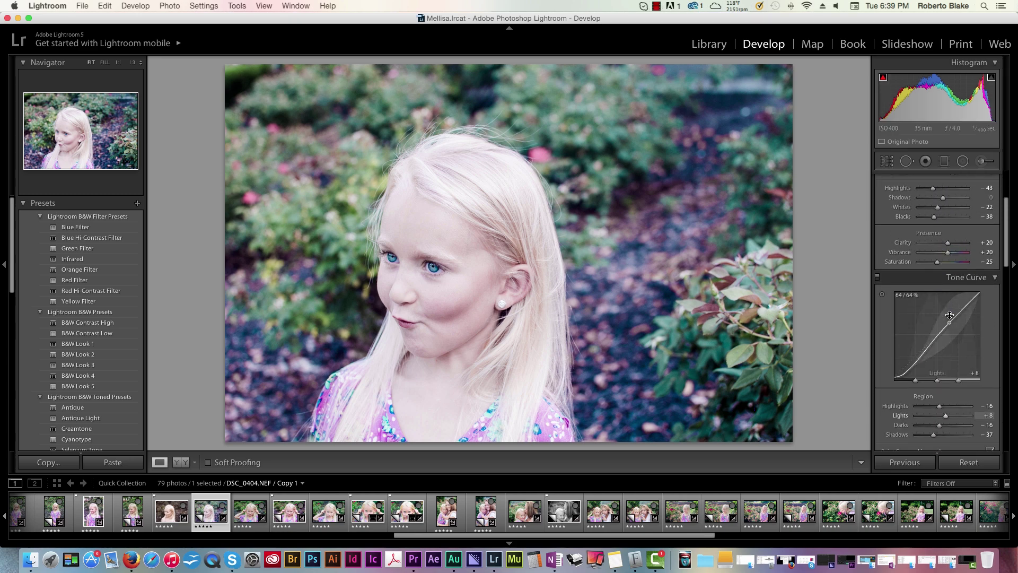
pyautogui.scroll(6, 950, 317)
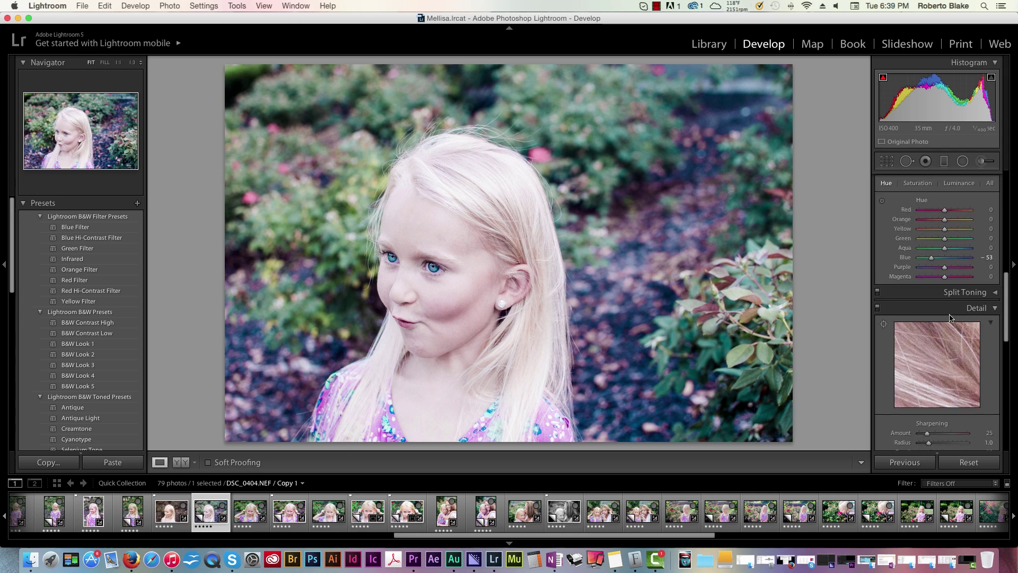
# Compare the muted brown edit of the girl's portrait with its colourful virtual copy, DSC_0404.NEF / Copy 1
pyautogui.scroll(3, 950, 315)
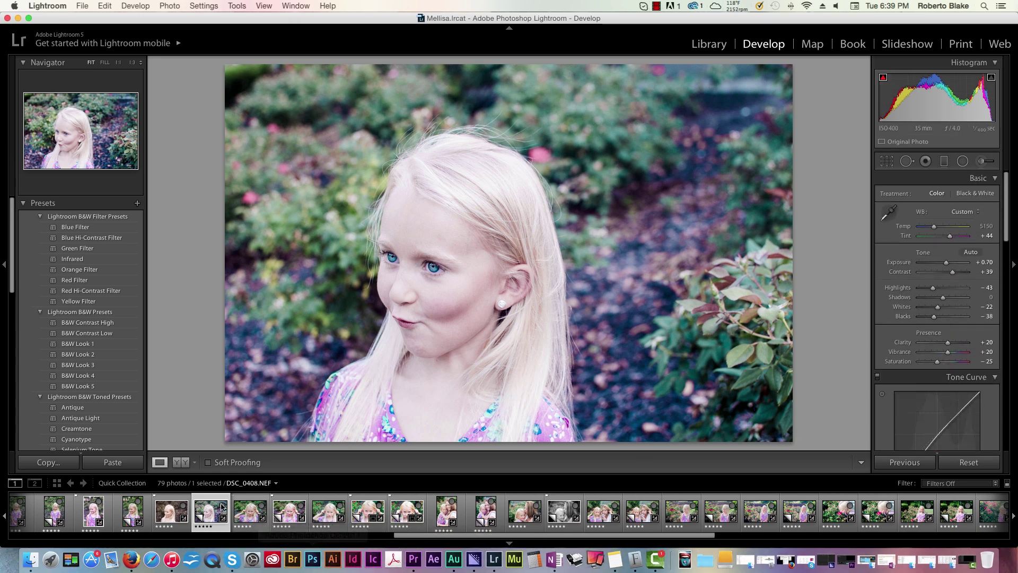
pyautogui.click(169, 513)
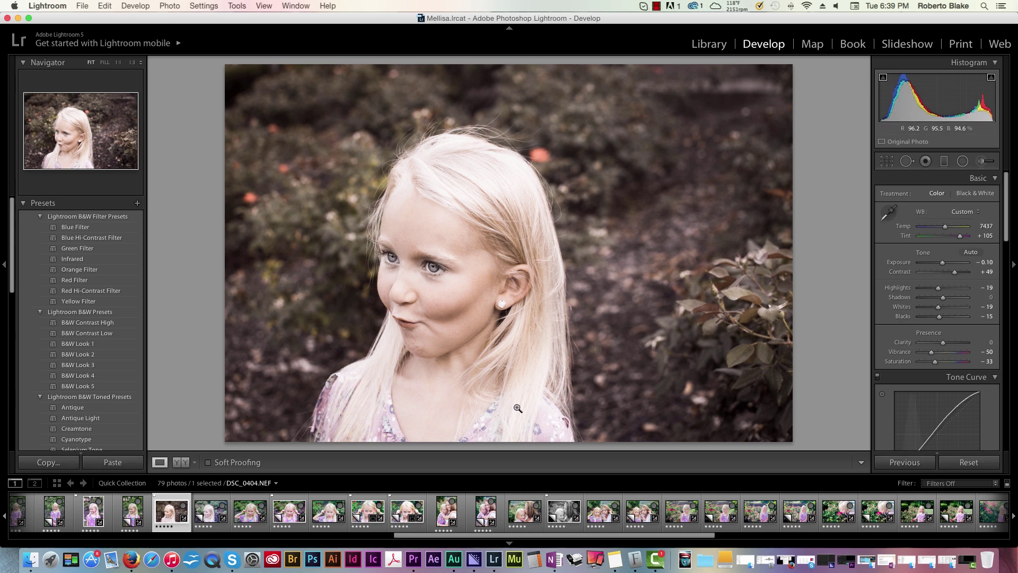
pyautogui.click(211, 513)
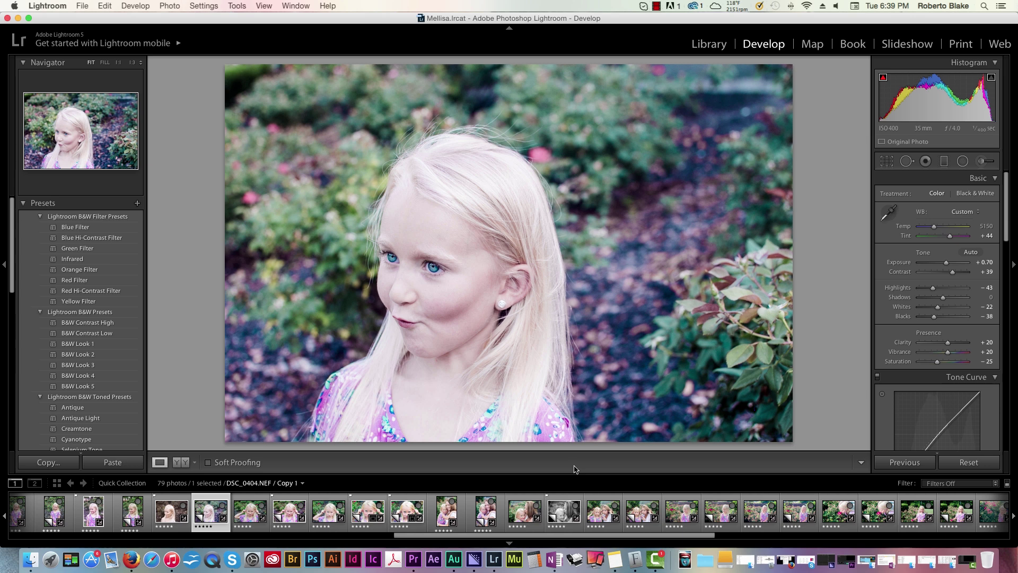
# Open the woman-and-girl photo DSC_0418.NEF / Copy 1 and reset its develop settings
pyautogui.click(635, 510)
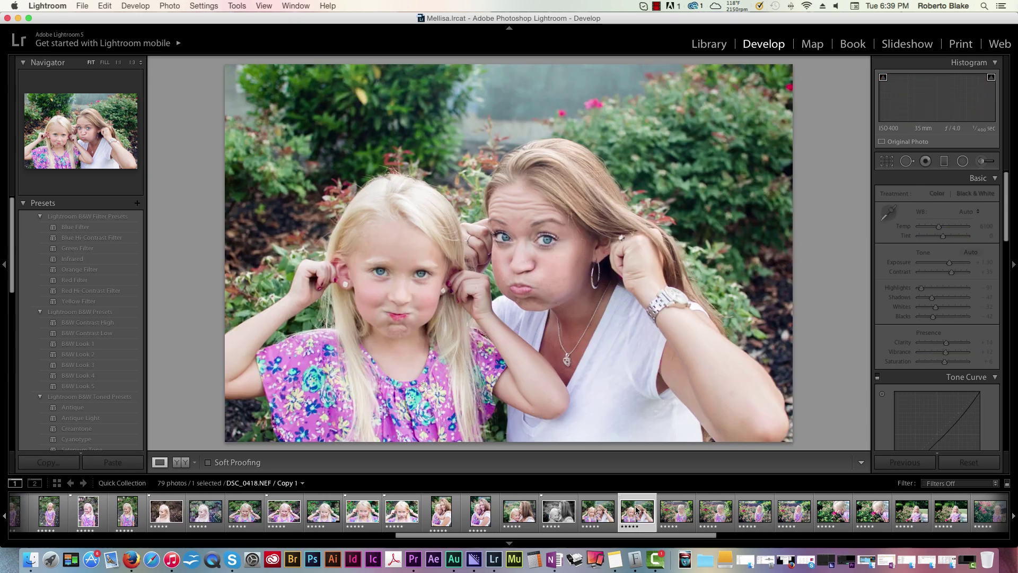
pyautogui.rightClick(620, 287)
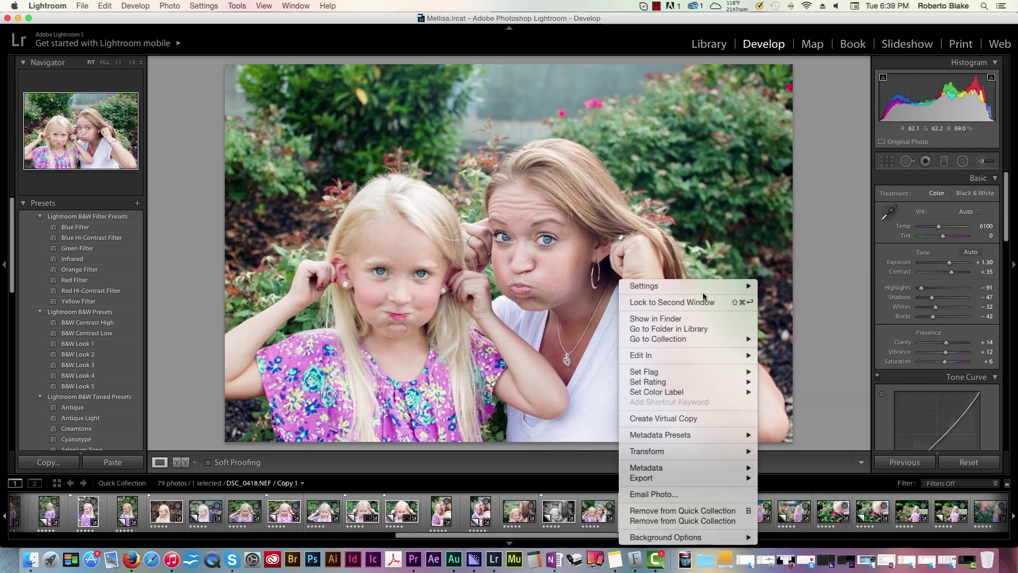
pyautogui.moveTo(712, 287)
pyautogui.click(787, 287)
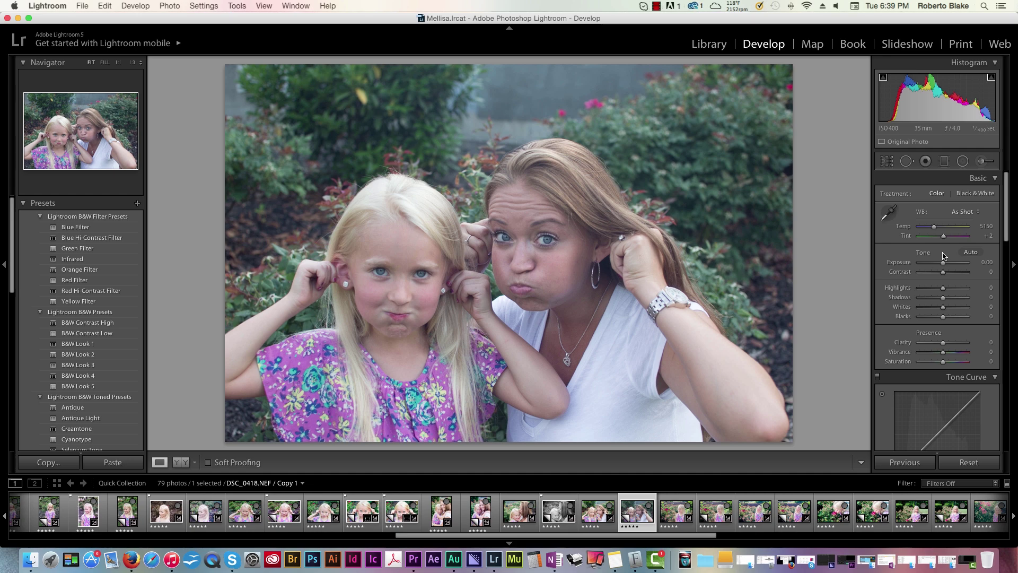
# Set the photo's Exposure to +0.65, Contrast to +40 and Blacks to -38
pyautogui.moveTo(943, 263); pyautogui.dragTo(956, 274)
pyautogui.scroll(-1, 946, 263)
pyautogui.scroll(-1, 943, 316)
pyautogui.moveTo(943, 316); pyautogui.dragTo(933, 319)
pyautogui.scroll(1, 933, 319)
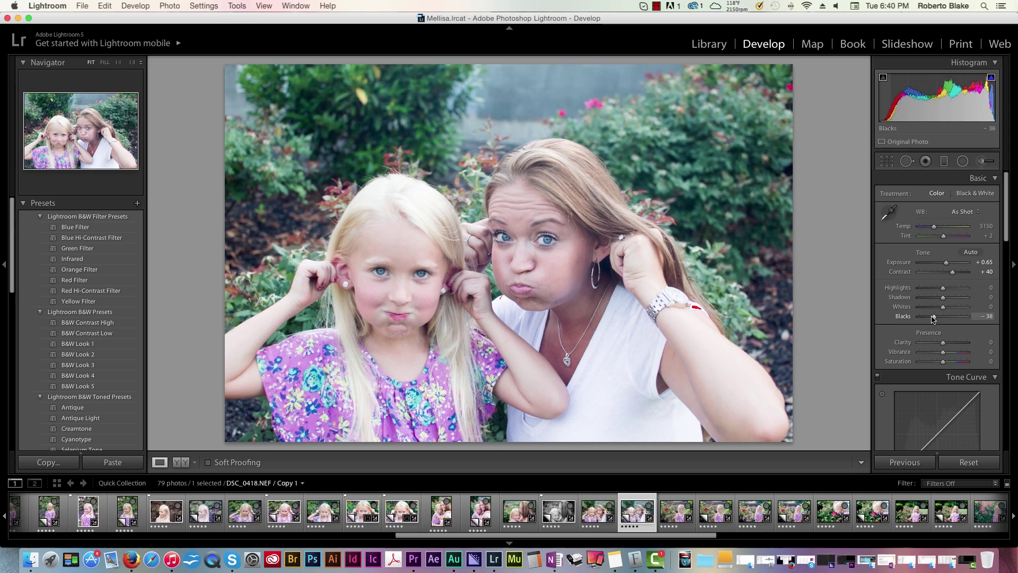
# Set Whites to -34, Shadows to -32 and Highlights to -24, and raise Exposure to +0.85
pyautogui.scroll(-1, 943, 310)
pyautogui.moveTo(941, 308); pyautogui.dragTo(934, 308)
pyautogui.moveTo(943, 296)
pyautogui.mouseDown()
pyautogui.moveTo(935, 297)
pyautogui.moveTo(958, 300)
pyautogui.moveTo(936, 300)
pyautogui.mouseUp()
pyautogui.moveTo(947, 263); pyautogui.dragTo(937, 289)
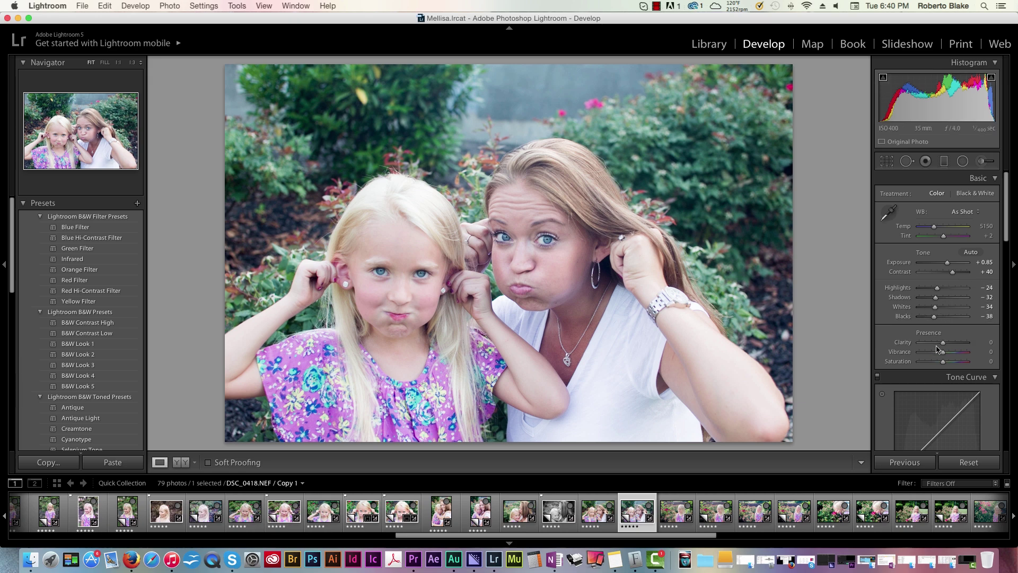
# Set Clarity to +23, Vibrance to +21 and the overall Saturation to +12
pyautogui.moveTo(945, 346); pyautogui.dragTo(950, 346)
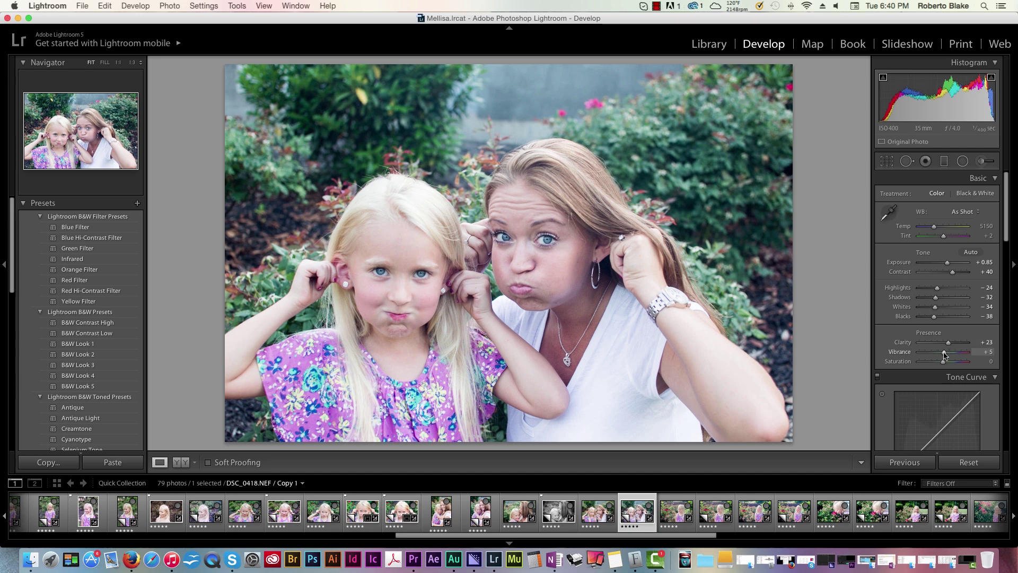
pyautogui.moveTo(944, 355)
pyautogui.mouseDown()
pyautogui.moveTo(919, 355)
pyautogui.moveTo(948, 355)
pyautogui.moveTo(947, 364)
pyautogui.mouseUp()
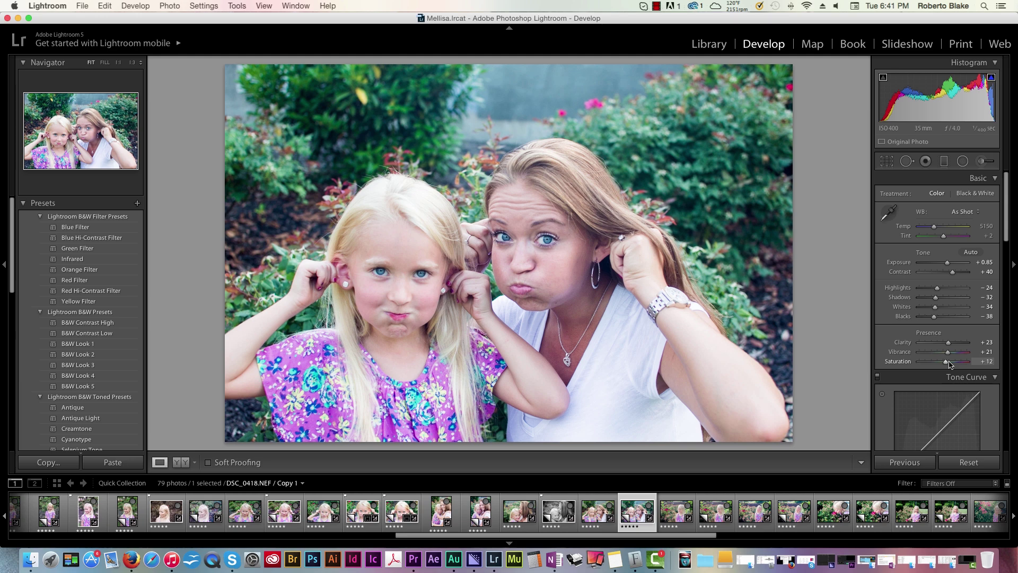
# Set the tone curve Highlights to +14, Lights to +10, Darks to +9 and Shadows to -25
pyautogui.scroll(-5, 944, 343)
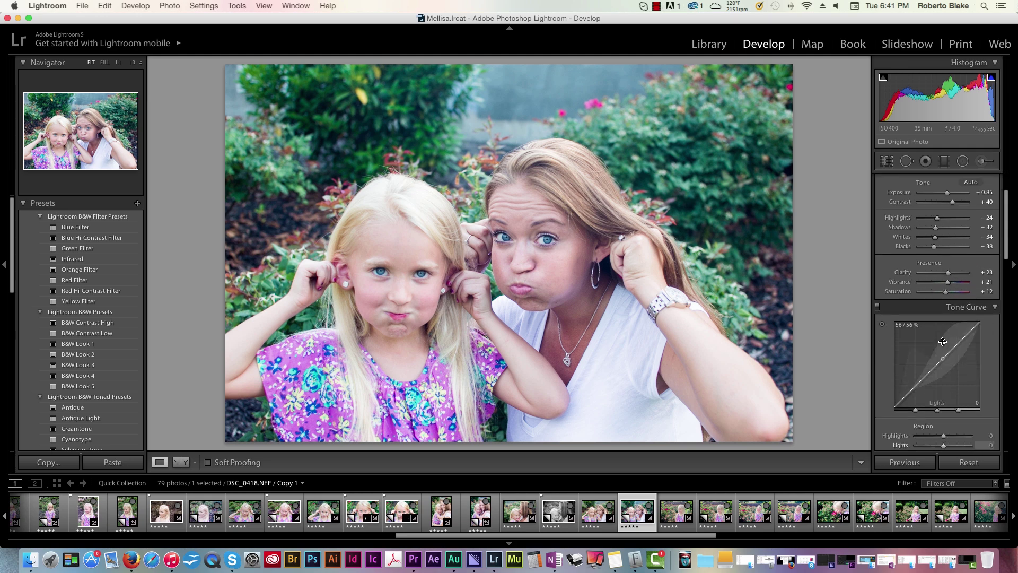
pyautogui.scroll(-3, 943, 341)
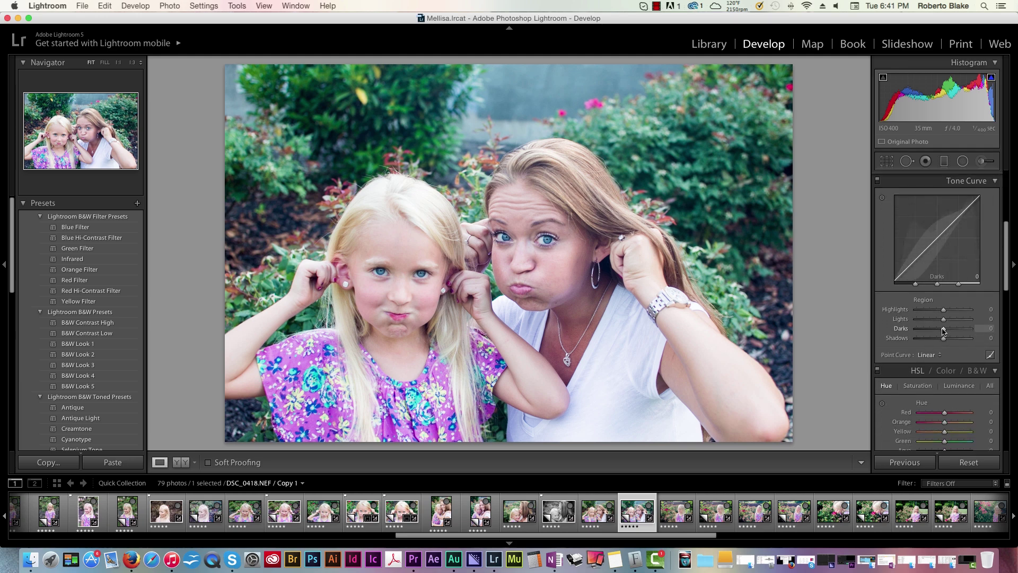
pyautogui.moveTo(943, 330)
pyautogui.mouseDown()
pyautogui.moveTo(937, 340)
pyautogui.moveTo(943, 311)
pyautogui.moveTo(947, 330)
pyautogui.mouseUp()
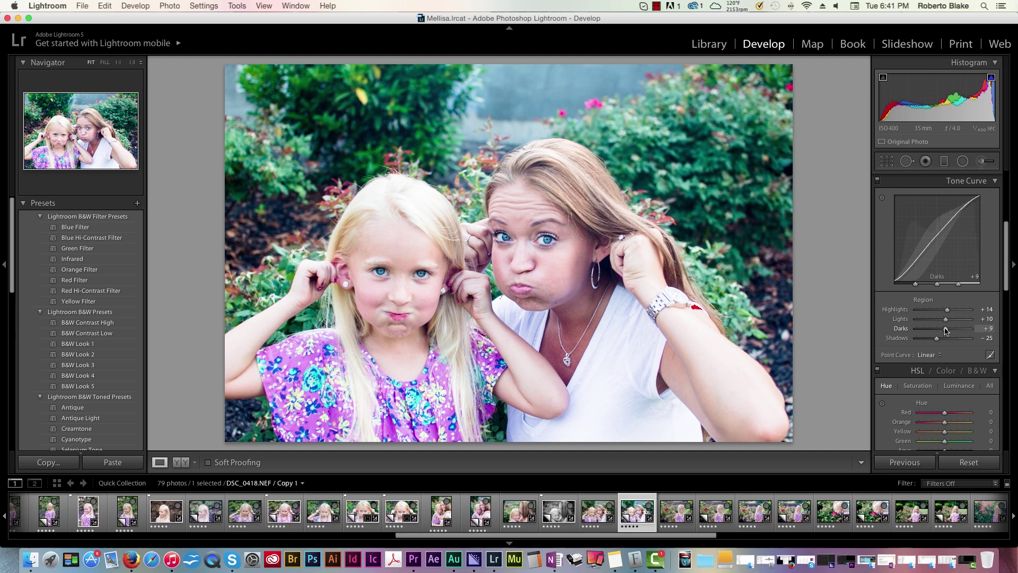
# Raise the blue saturation to +21 in the HSL adjustments
pyautogui.scroll(-5, 943, 330)
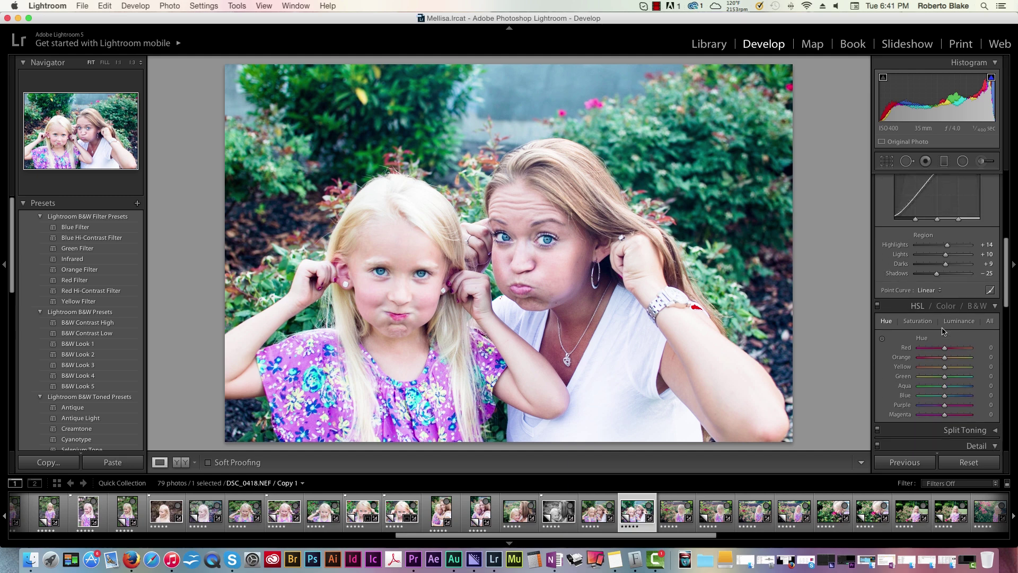
pyautogui.click(918, 321)
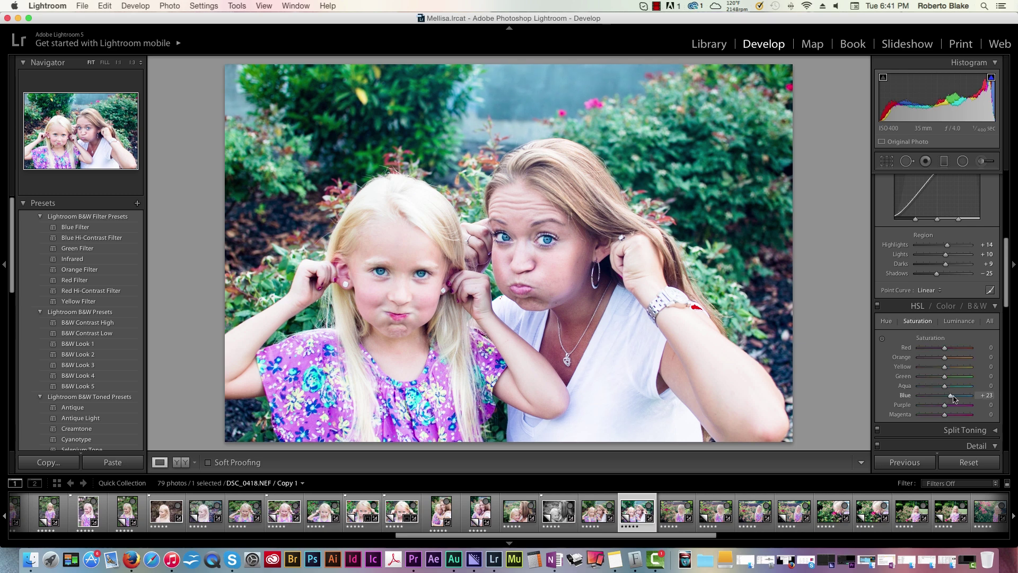
pyautogui.moveTo(957, 399); pyautogui.dragTo(950, 398)
# Set the luminance of blue to +20, green to -19 and yellow to -27
pyautogui.click(958, 322)
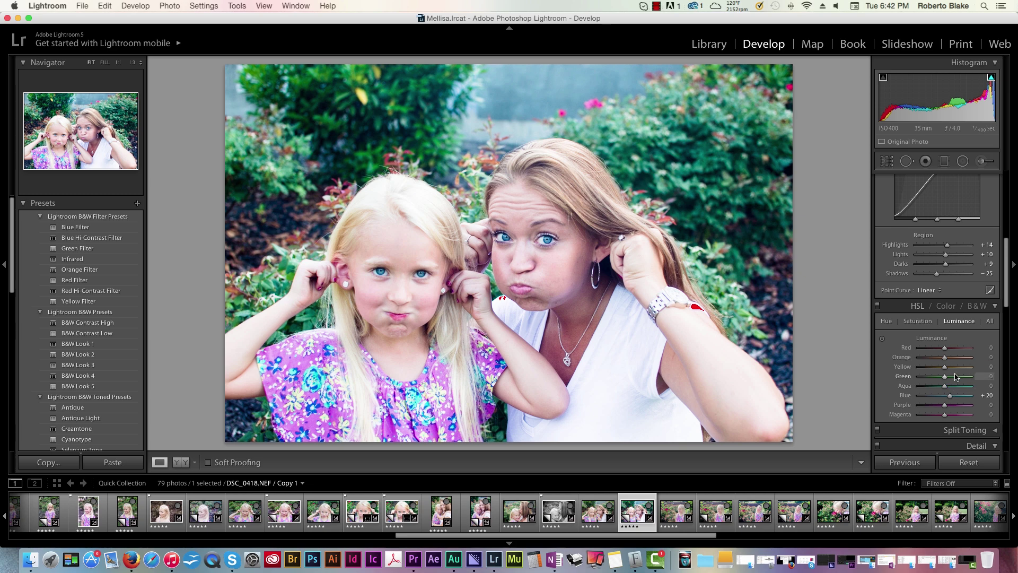
pyautogui.scroll(-1, 947, 360)
pyautogui.scroll(-1, 947, 360)
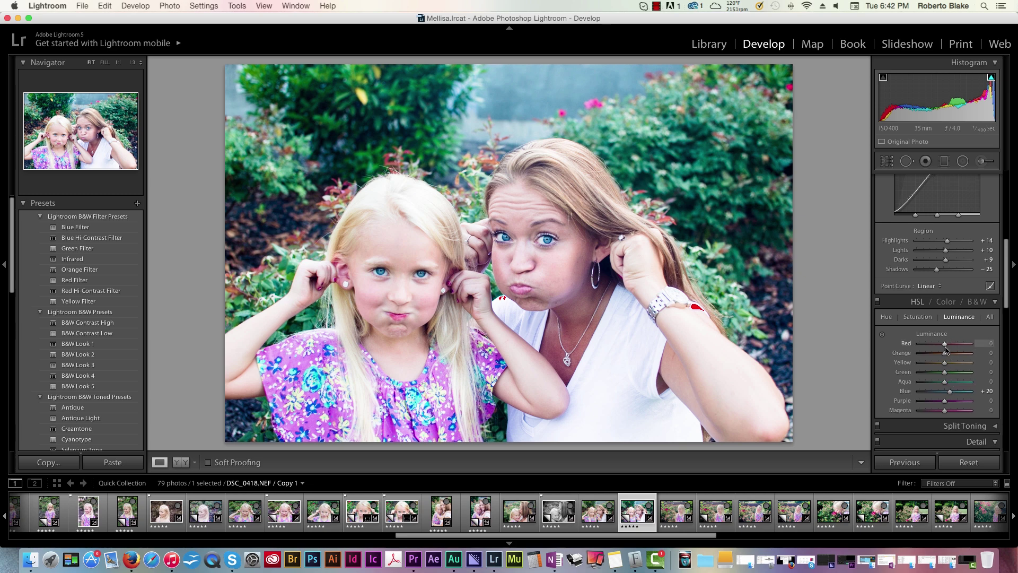
pyautogui.scroll(-3, 948, 368)
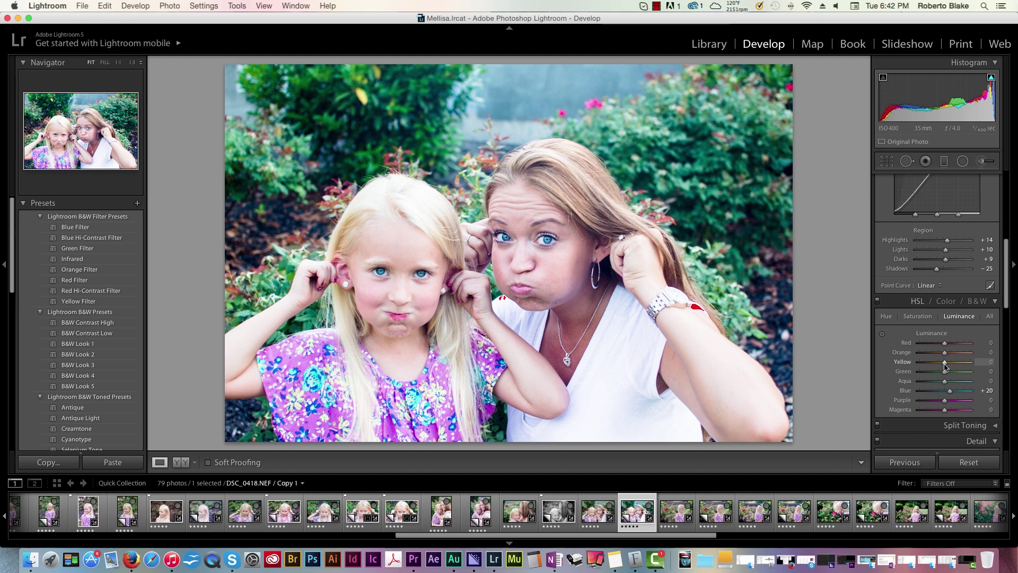
pyautogui.moveTo(945, 367); pyautogui.dragTo(941, 360)
pyautogui.scroll(-1, 939, 366)
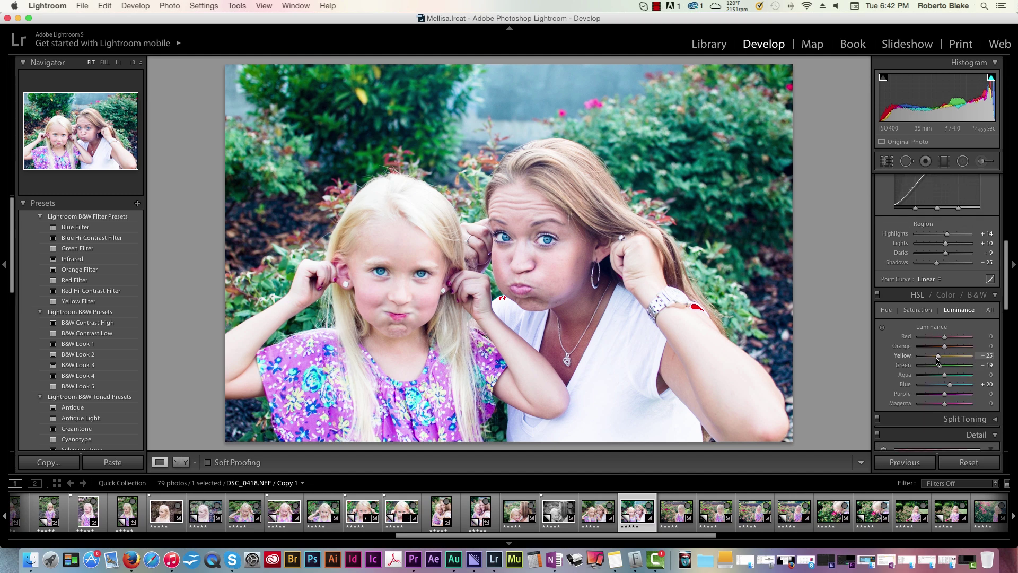
pyautogui.scroll(1, 937, 361)
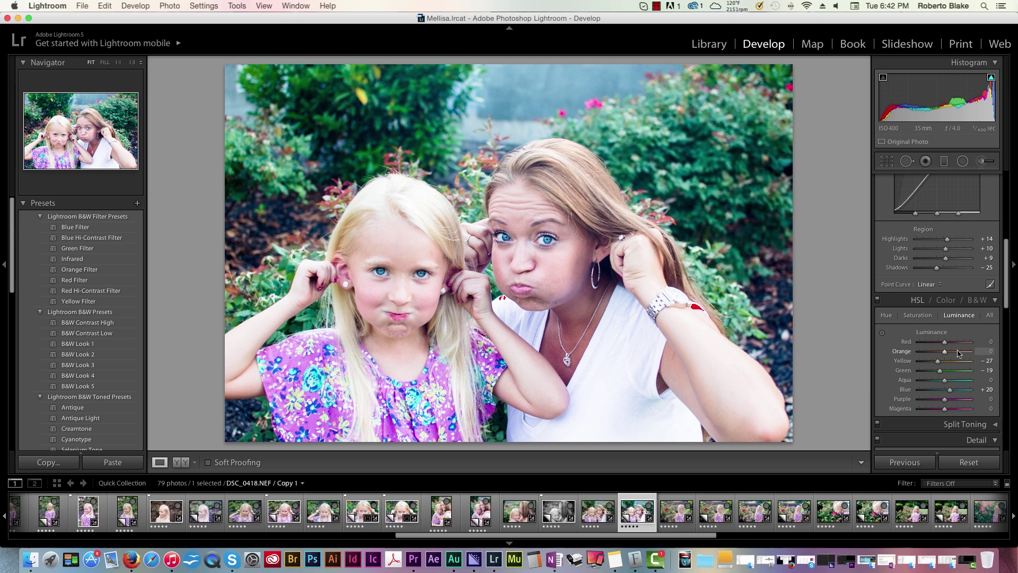
# Reduce the red saturation to -27 and the magenta saturation to -29
pyautogui.click(925, 316)
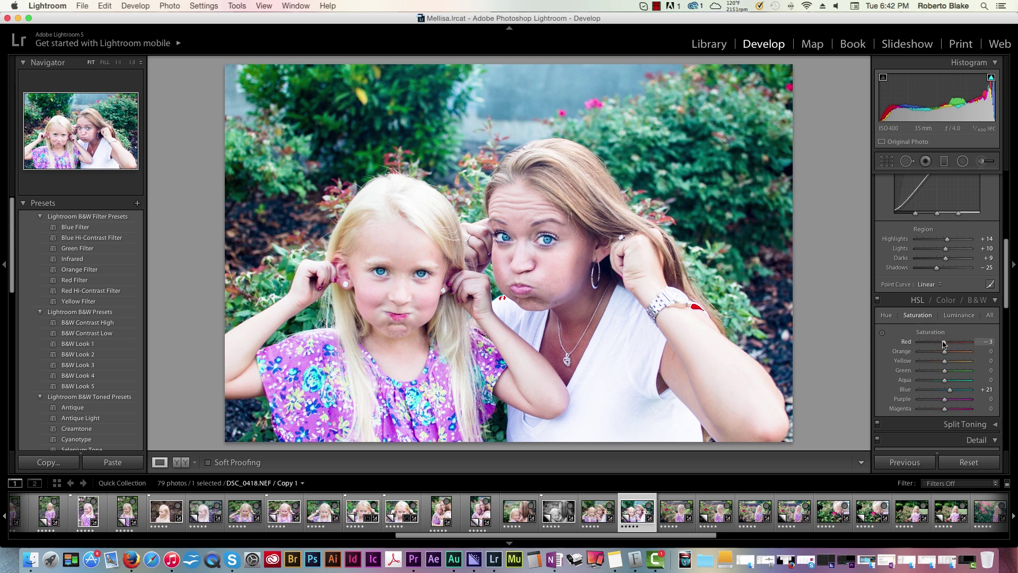
pyautogui.moveTo(946, 413); pyautogui.dragTo(936, 412)
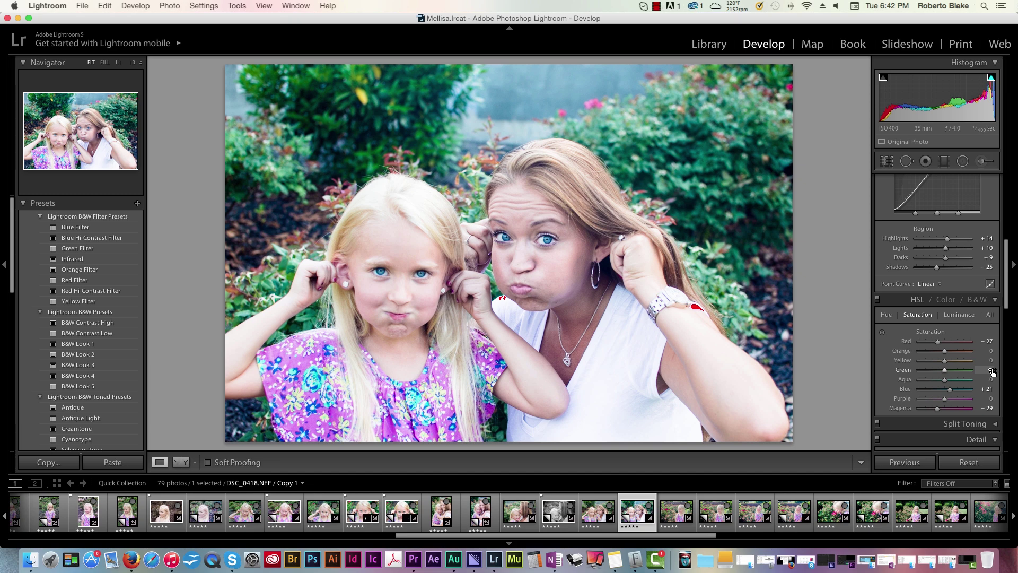
# Set the sharpening Amount to 71 and the Luminance noise reduction to 30
pyautogui.scroll(-6, 965, 372)
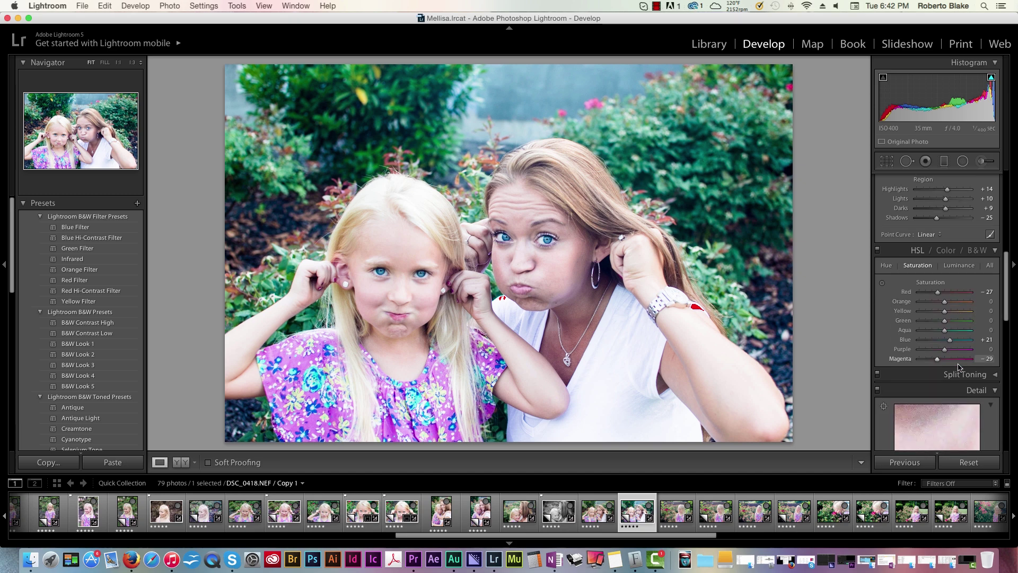
pyautogui.moveTo(927, 360); pyautogui.dragTo(942, 362)
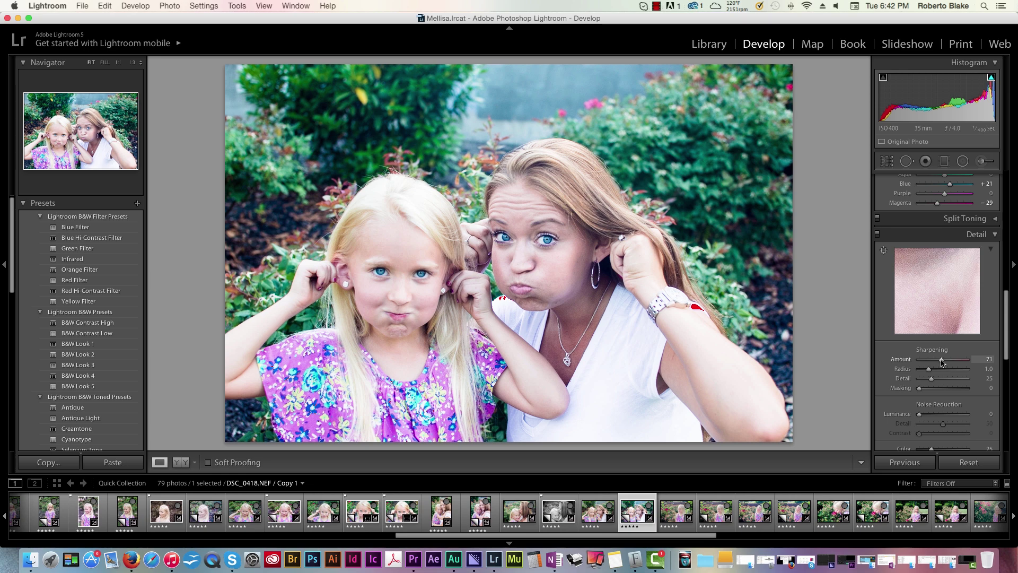
pyautogui.moveTo(918, 413); pyautogui.dragTo(934, 415)
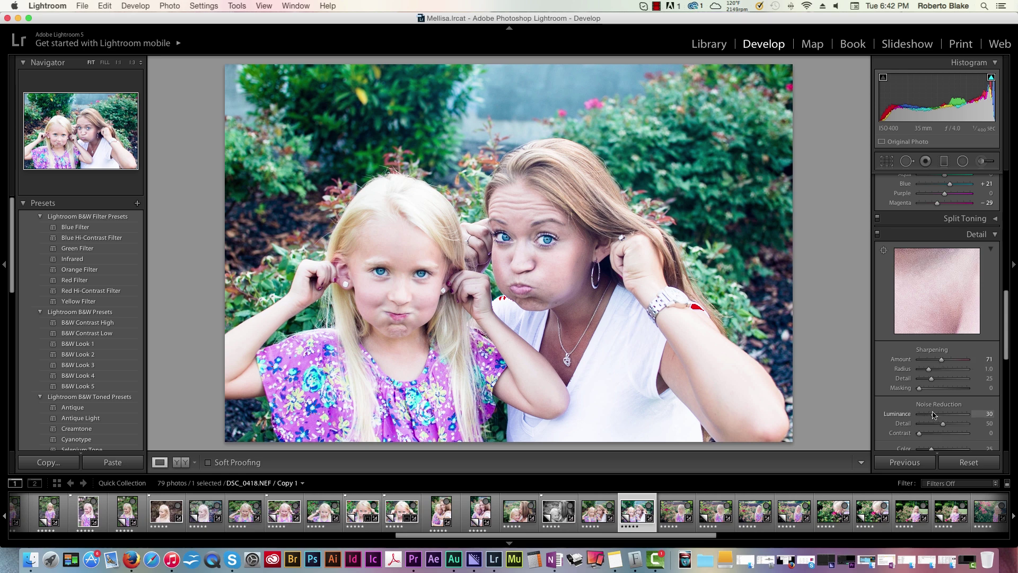
# Crop the photo tighter around the two faces at the original aspect ratio and reposition the image within the frame
pyautogui.click(889, 164)
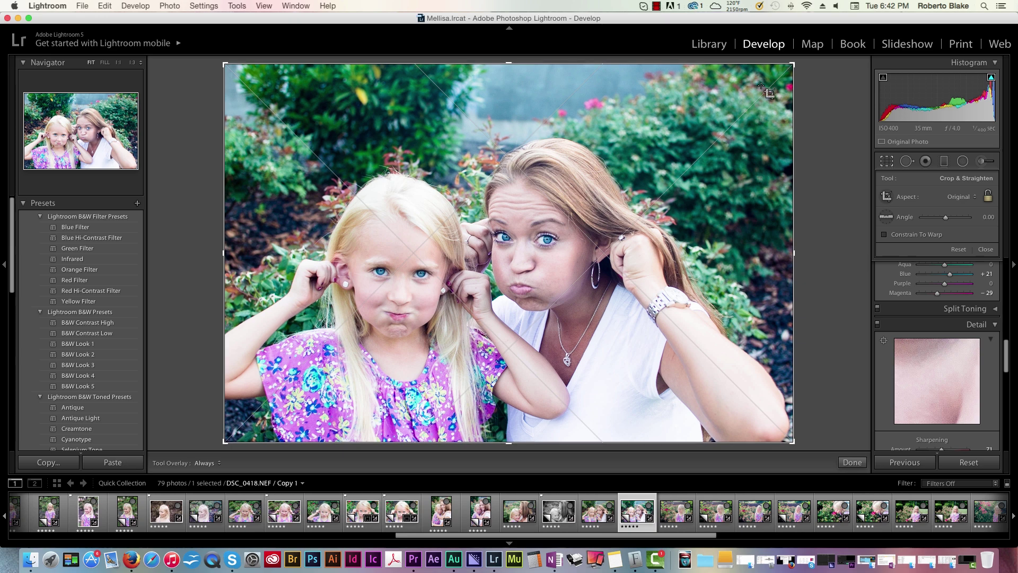
pyautogui.moveTo(762, 86); pyautogui.dragTo(758, 93)
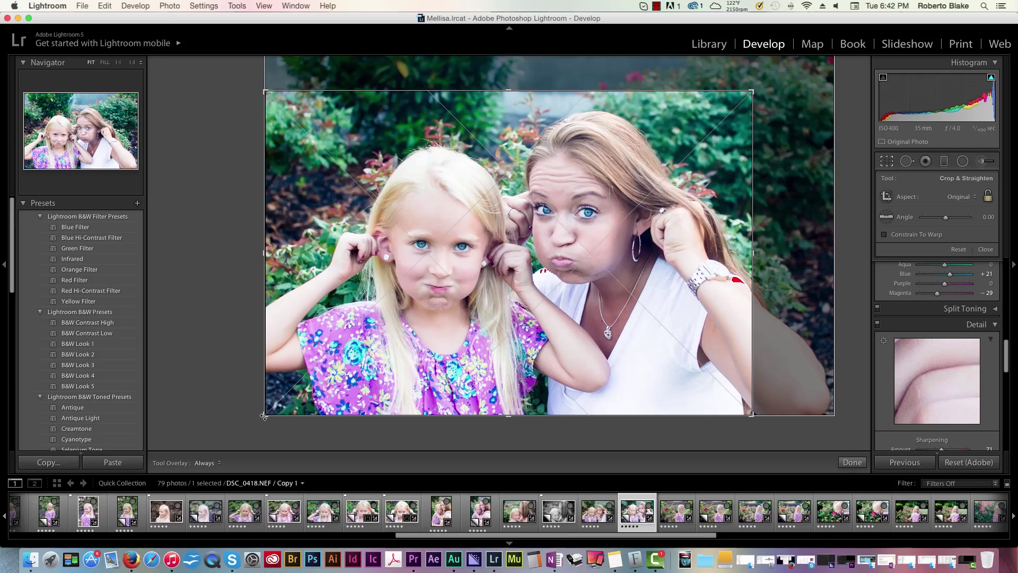
pyautogui.moveTo(264, 415); pyautogui.dragTo(287, 417)
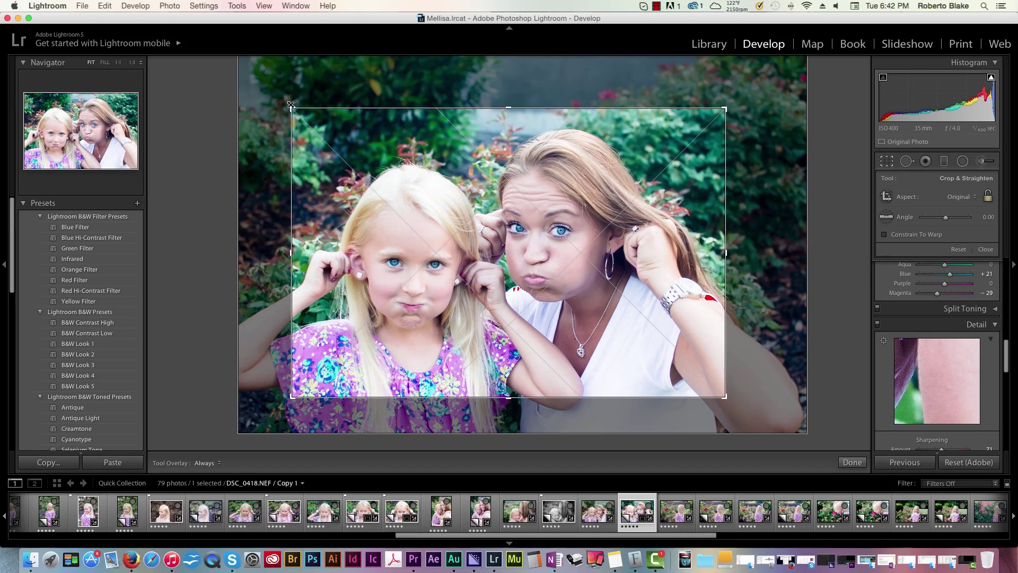
pyautogui.moveTo(727, 397); pyautogui.dragTo(721, 396)
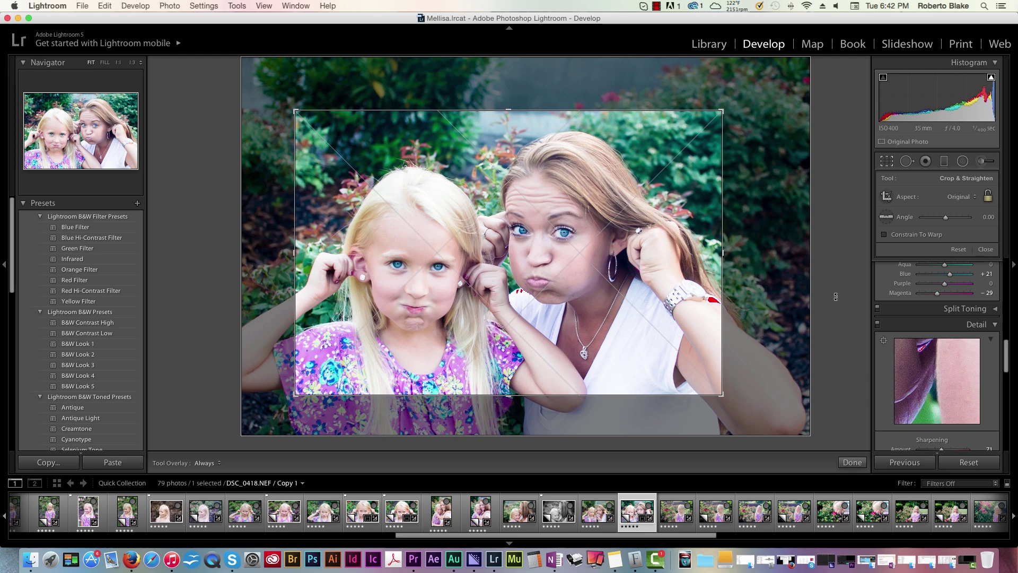
pyautogui.moveTo(537, 270)
pyautogui.mouseDown()
pyautogui.moveTo(537, 280)
pyautogui.moveTo(536, 267)
pyautogui.moveTo(547, 277)
pyautogui.mouseUp()
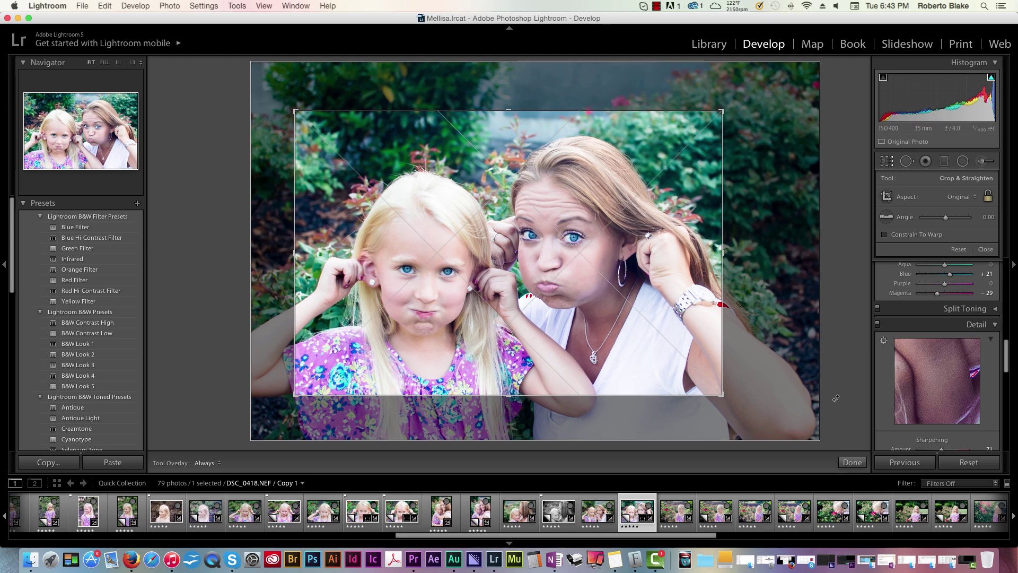
pyautogui.click(852, 462)
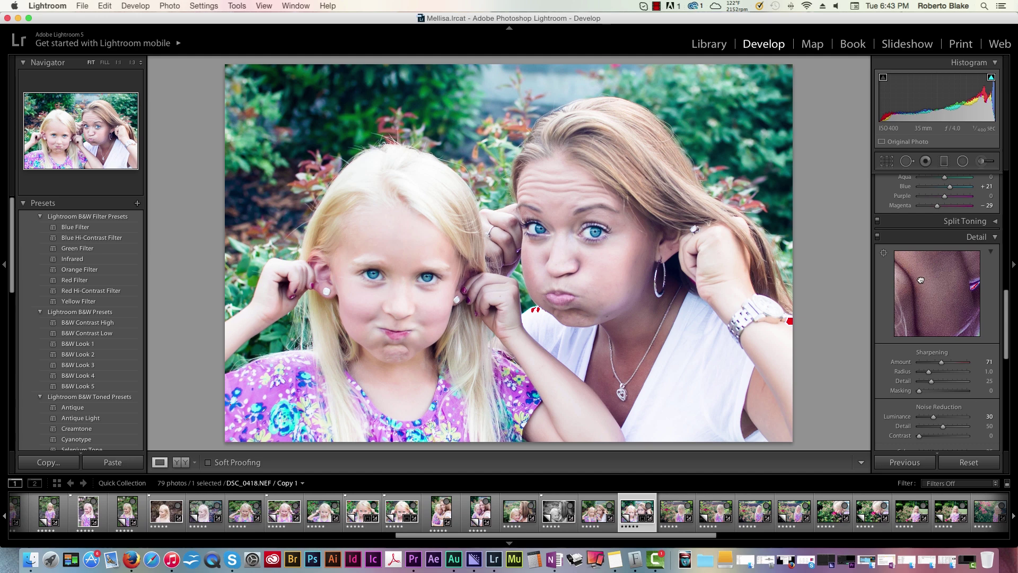
# Inspect an eye in the detail preview and review the photo's noise reduction and basic adjustment settings
pyautogui.moveTo(922, 279)
pyautogui.mouseDown()
pyautogui.moveTo(954, 366)
pyautogui.moveTo(952, 290)
pyautogui.moveTo(942, 313)
pyautogui.moveTo(878, 301)
pyautogui.moveTo(949, 277)
pyautogui.moveTo(924, 296)
pyautogui.mouseUp()
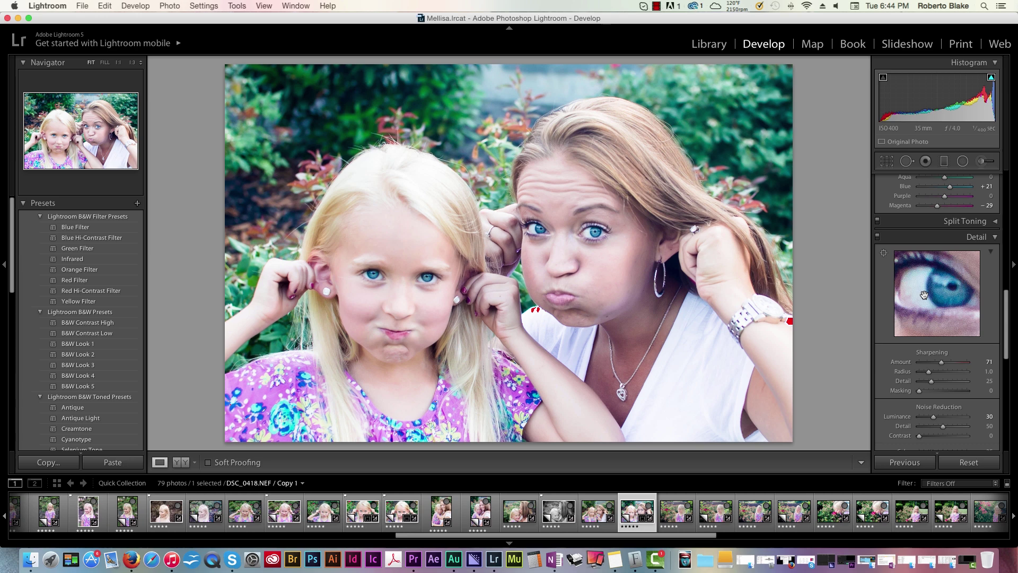
pyautogui.scroll(-2, 924, 295)
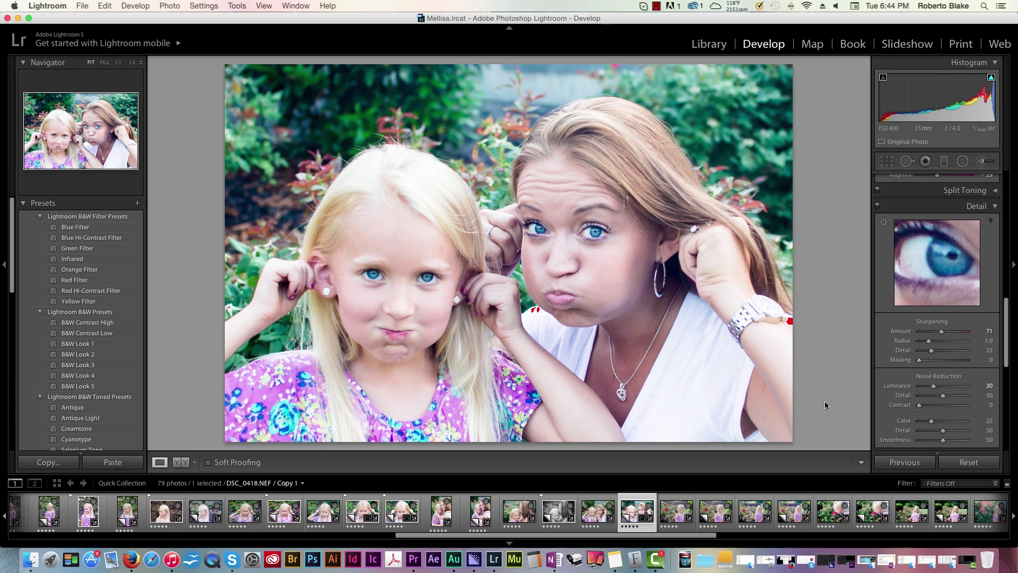
pyautogui.scroll(10, 892, 385)
pyautogui.scroll(6, 892, 386)
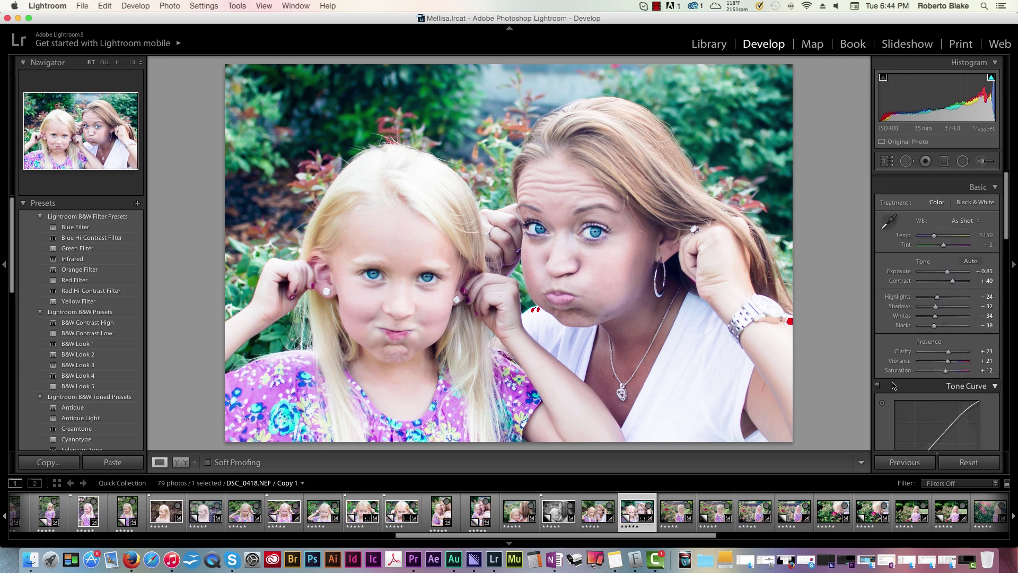